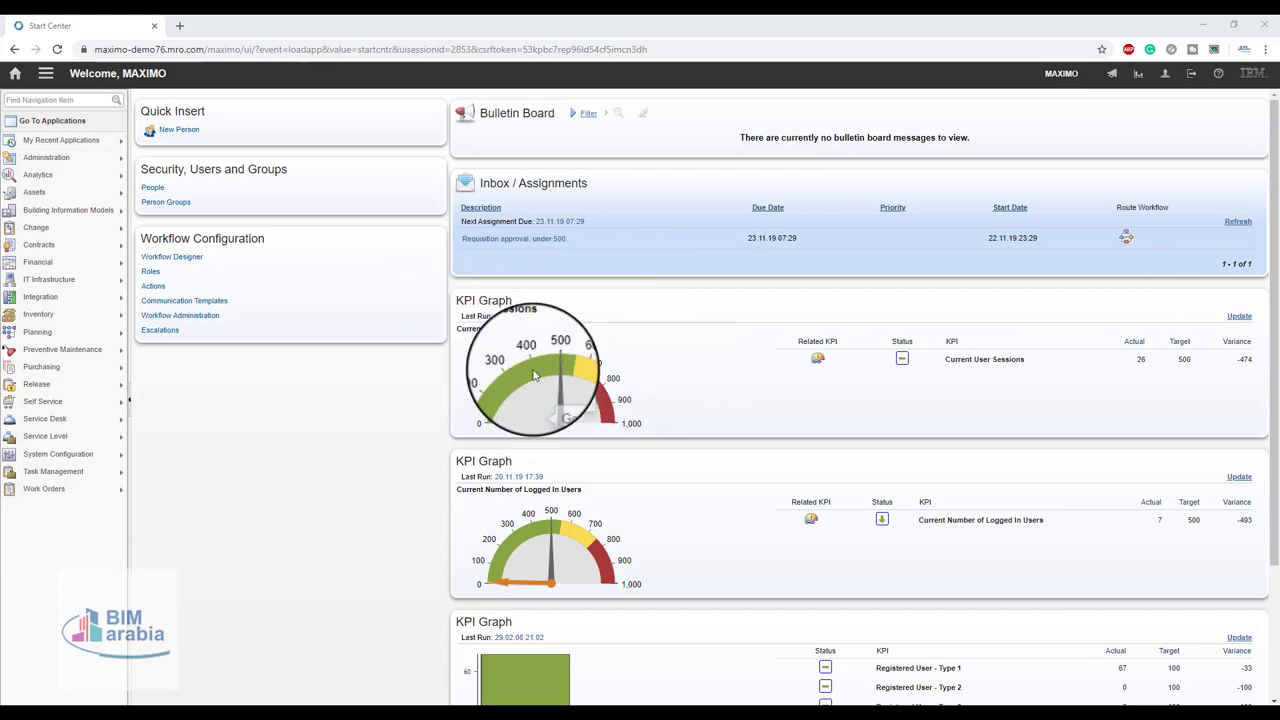
Step: Scroll through the Start Center to review its inbox assignment and KPI graphs
{"action": "scroll", "coordinate": [535, 374], "scroll_direction": "down", "scroll_amount": 1}
{"action": "scroll", "coordinate": [535, 374], "scroll_direction": "down", "scroll_amount": 2}
{"action": "scroll", "coordinate": [314, 457], "scroll_direction": "up", "scroll_amount": 2}
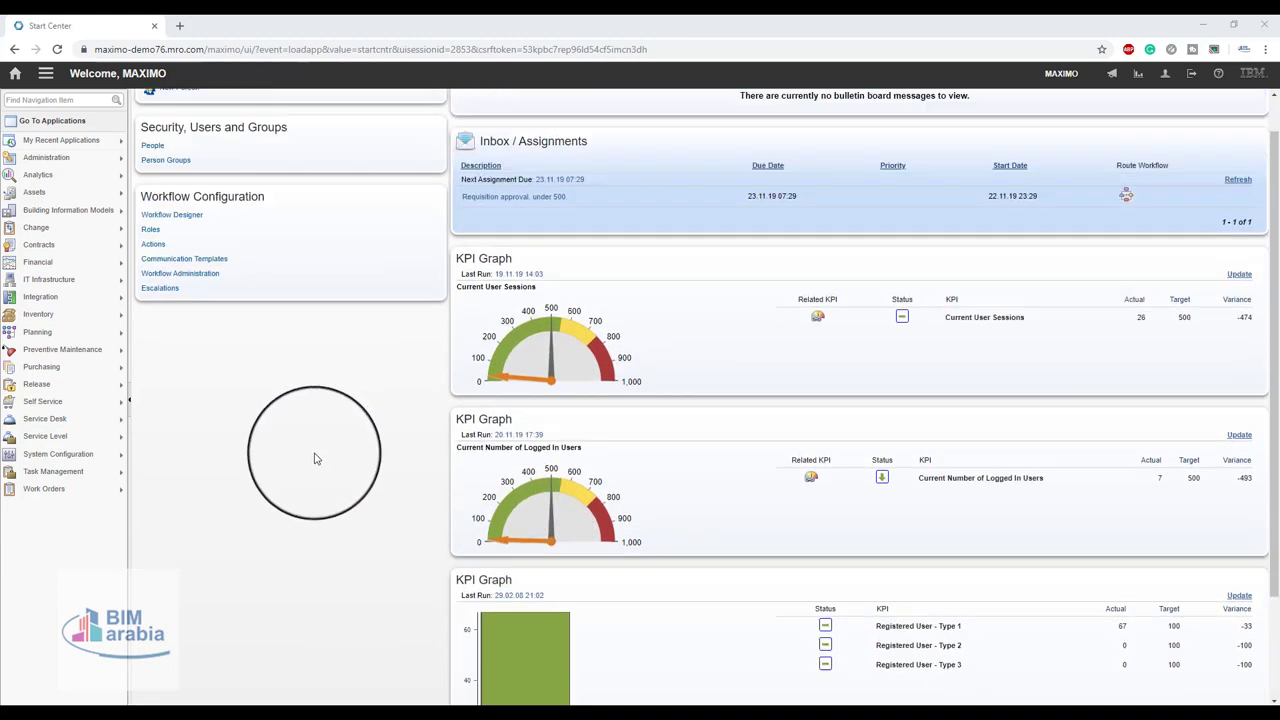
{"action": "scroll", "coordinate": [180, 480], "scroll_direction": "up", "scroll_amount": 1}
Step: Launch Work Order Tracking from the Work Orders navigation submenu
{"action": "mouse_move", "coordinate": [63, 497]}
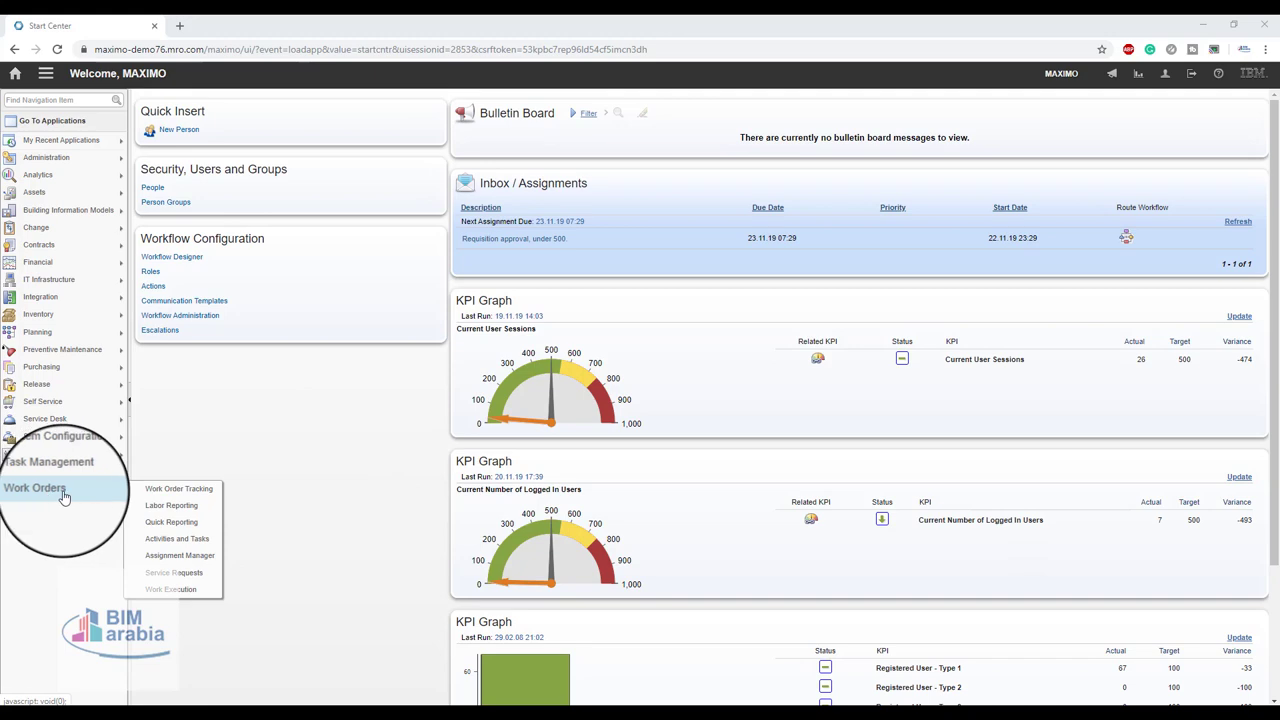
{"action": "left_click", "coordinate": [178, 488]}
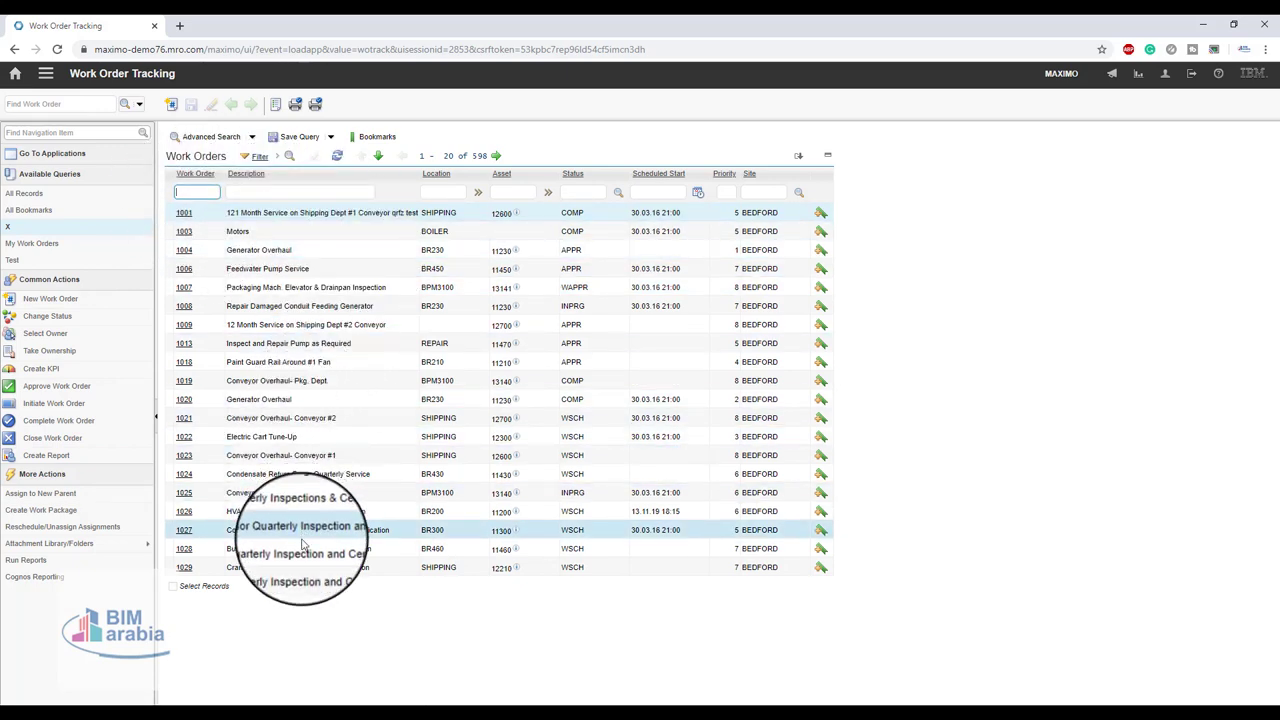
Step: Open work order 1001, set its failure class to NETWORK, and enable Inherit Status Changes
{"action": "left_click", "coordinate": [185, 214]}
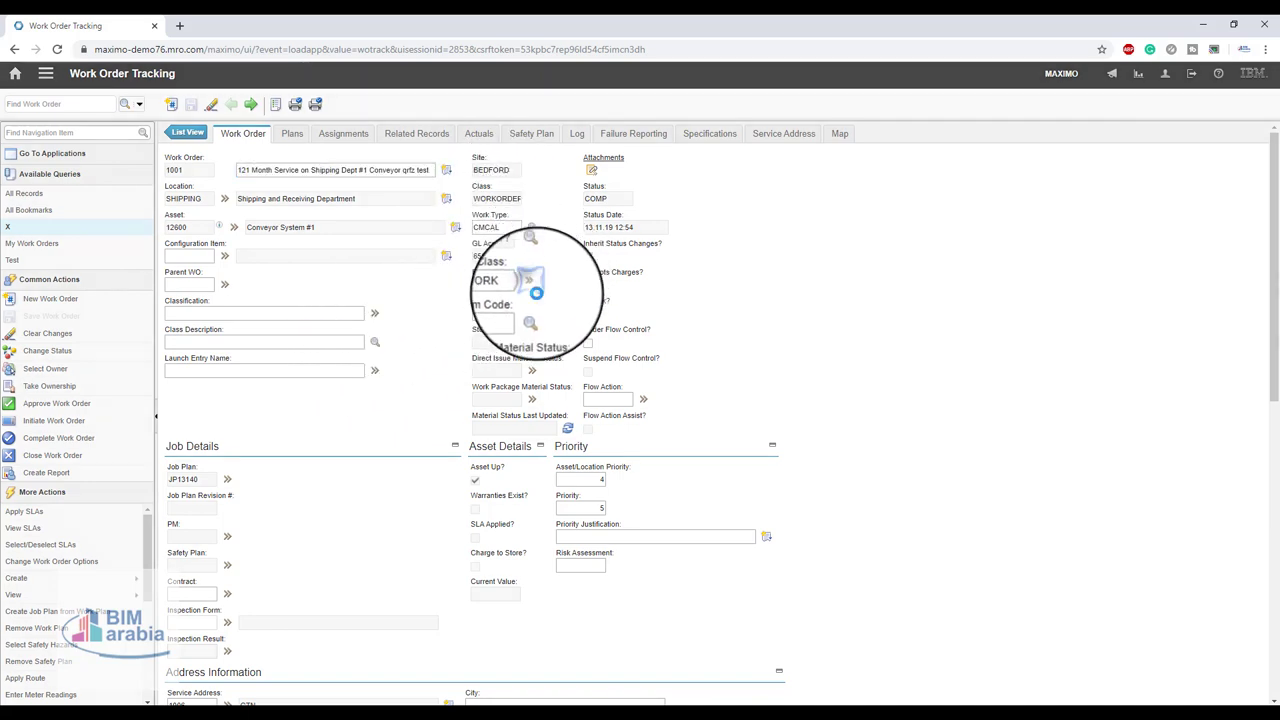
{"action": "left_click", "coordinate": [533, 284]}
{"action": "left_click", "coordinate": [572, 299]}
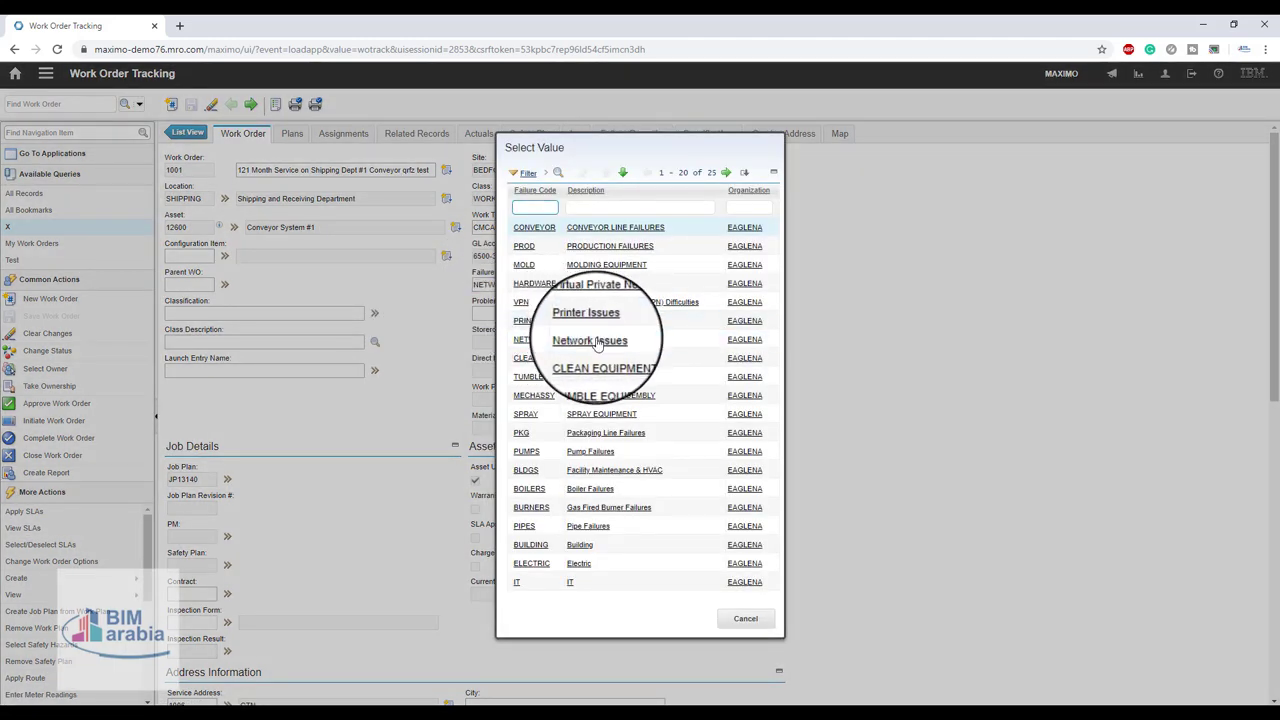
{"action": "left_click", "coordinate": [534, 341]}
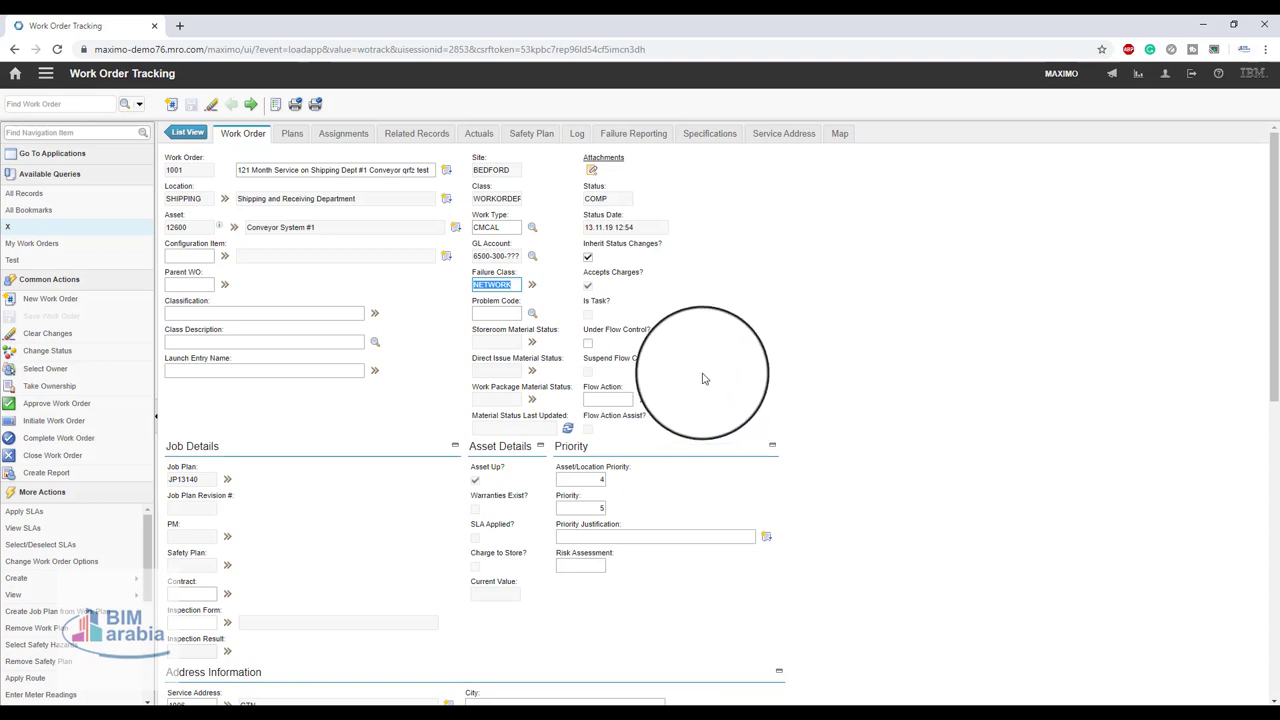
{"action": "left_click", "coordinate": [588, 259]}
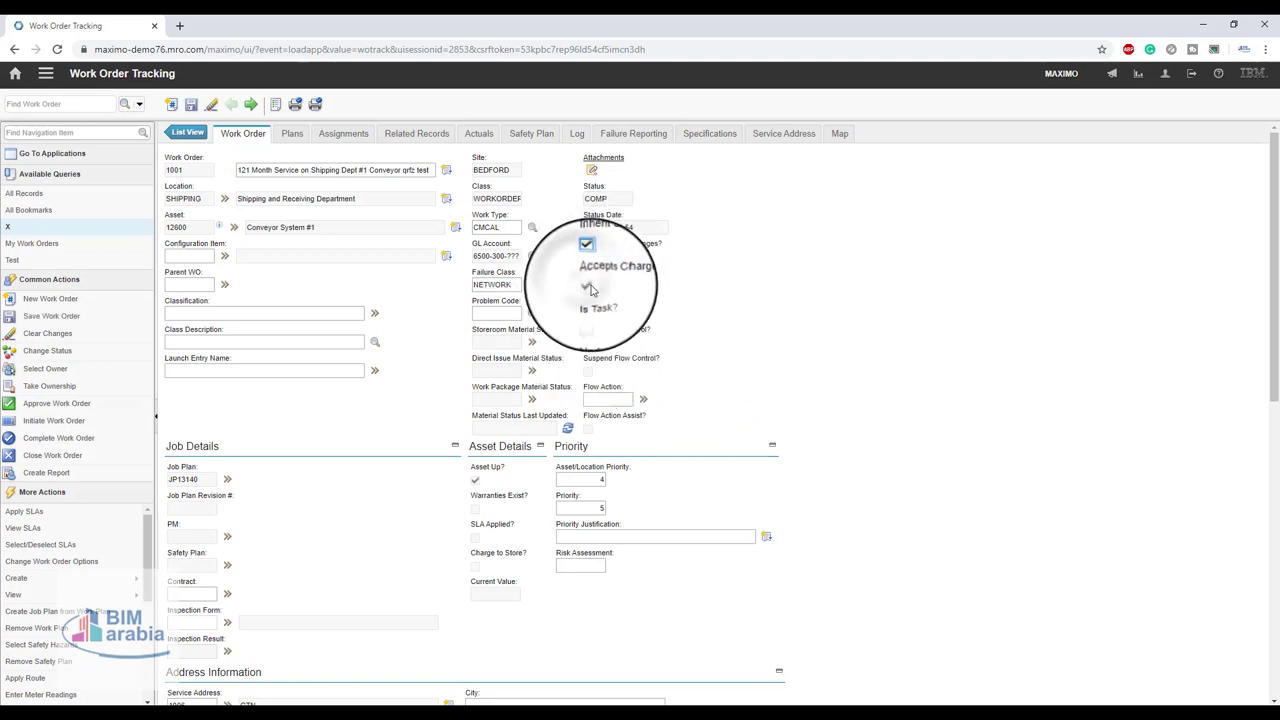
Step: Browse 1001's Plans, Assignments, Related Records and Safety Plan, dismissing the completed-work-order hazard error
{"action": "left_click", "coordinate": [291, 133]}
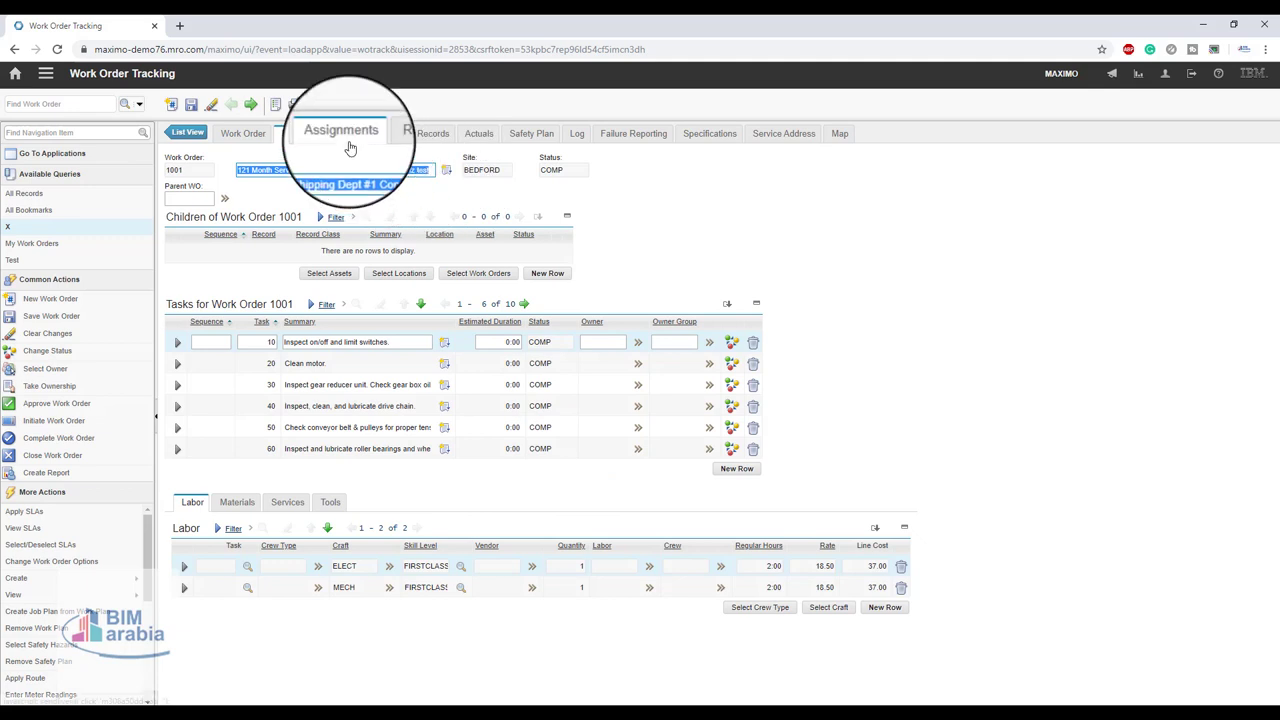
{"action": "left_click", "coordinate": [347, 138]}
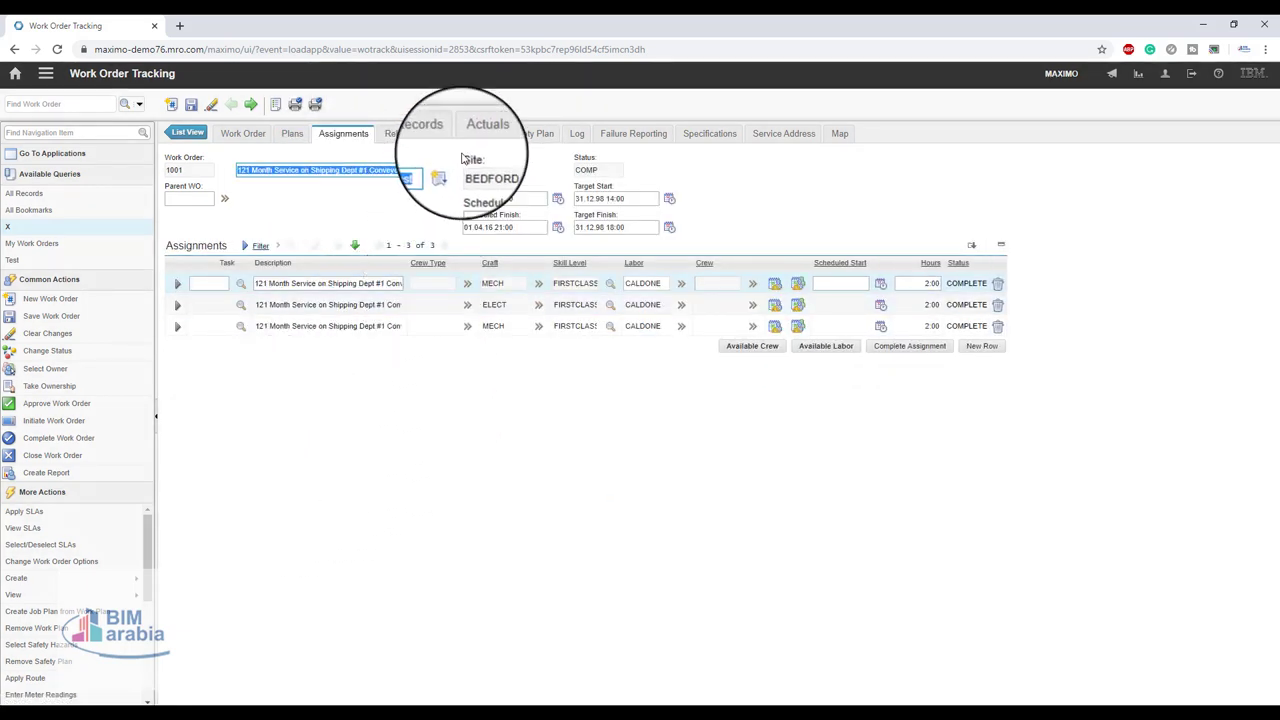
{"action": "left_click", "coordinate": [420, 133]}
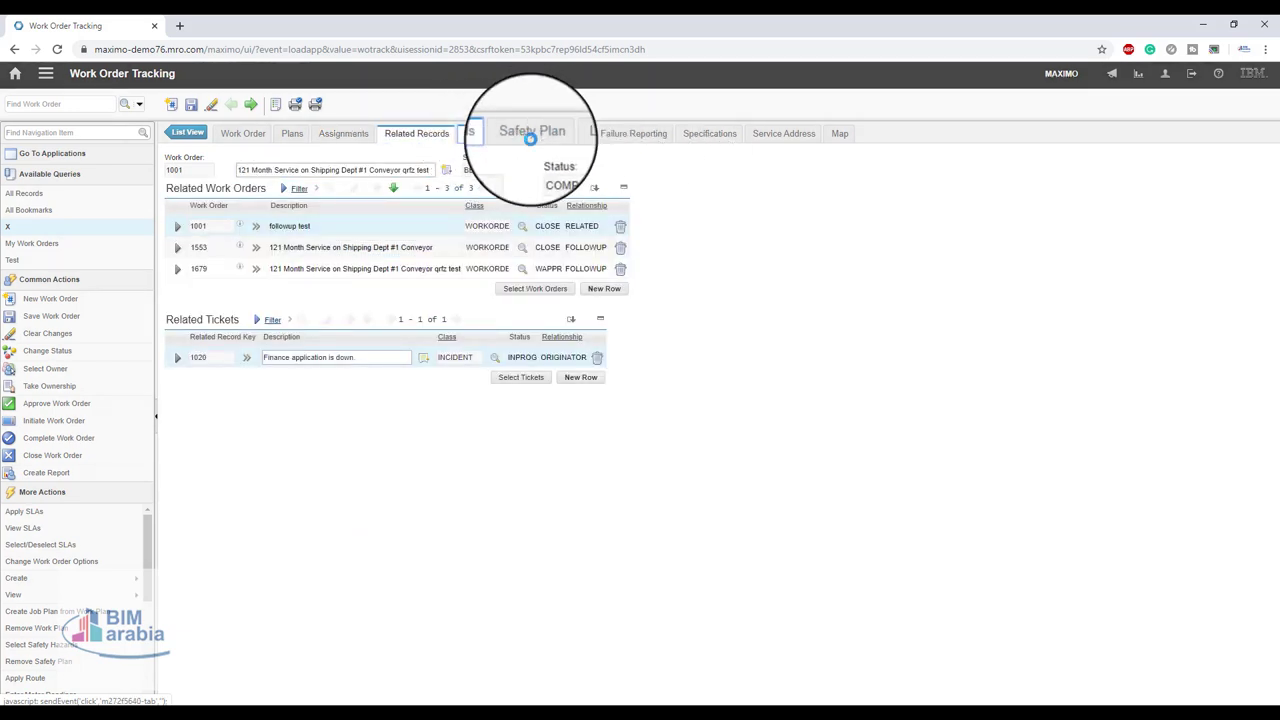
{"action": "left_click", "coordinate": [530, 139]}
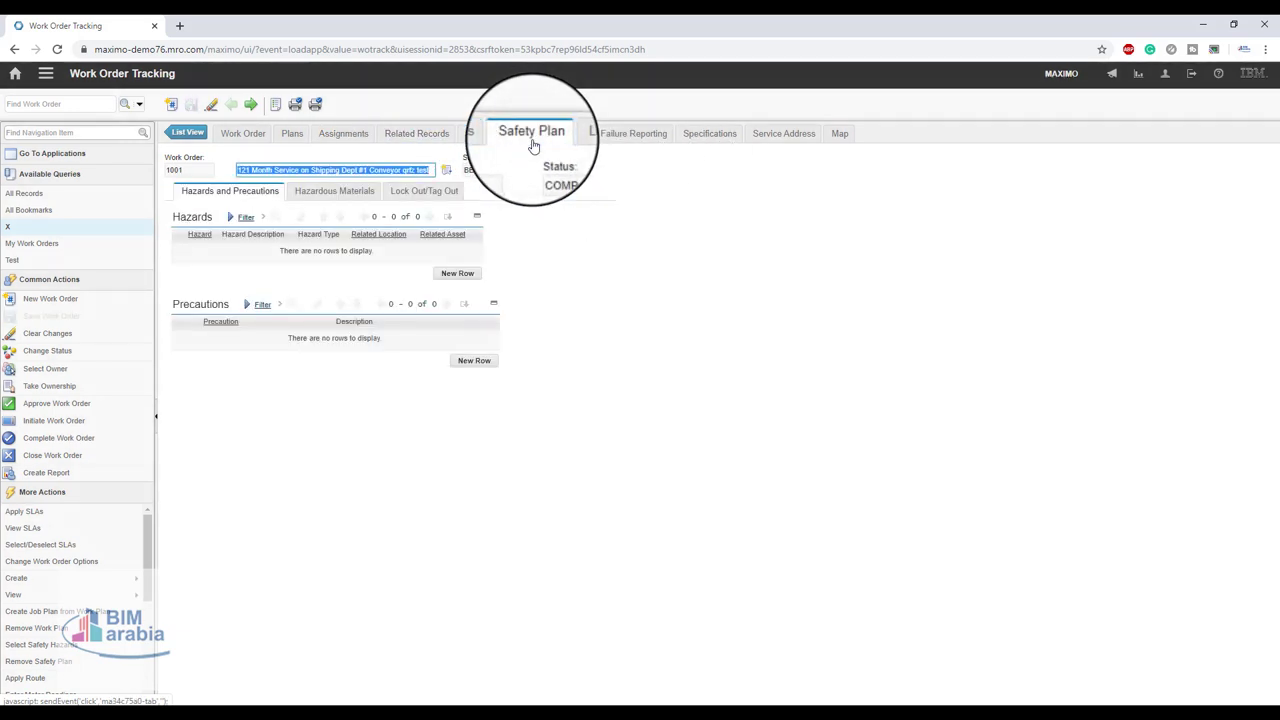
{"action": "left_click", "coordinate": [473, 274]}
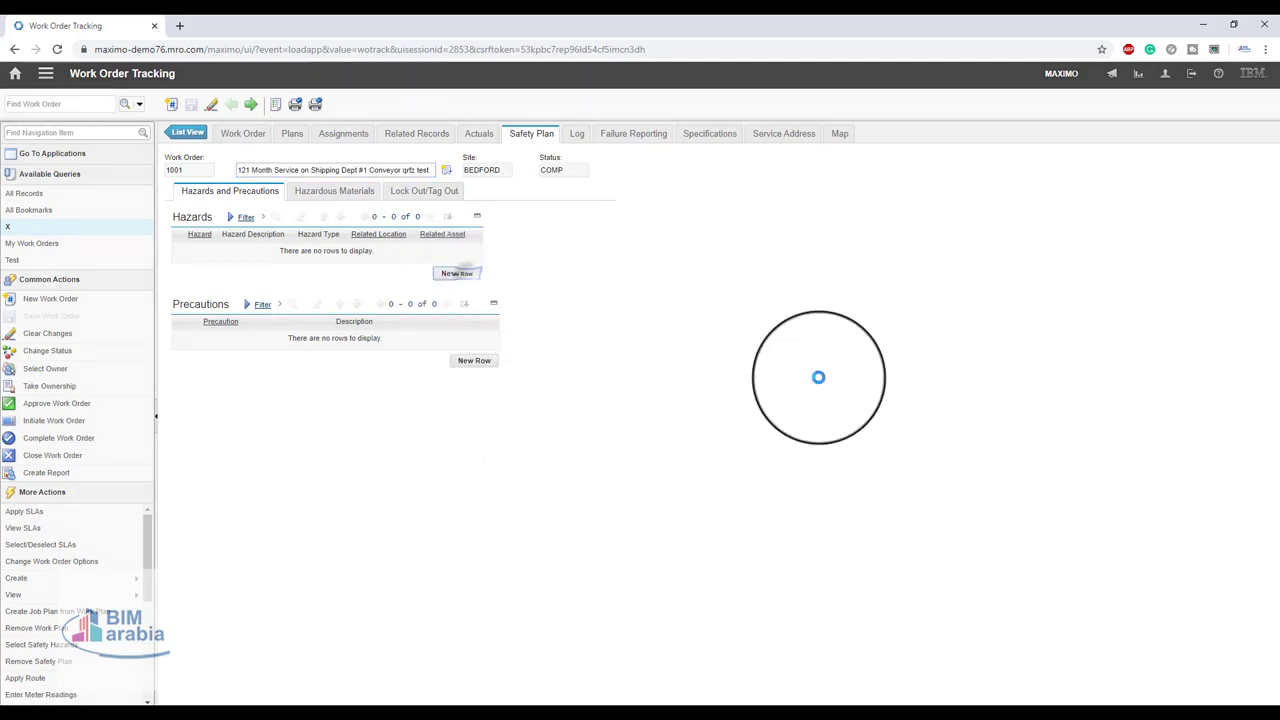
{"action": "left_click", "coordinate": [735, 411]}
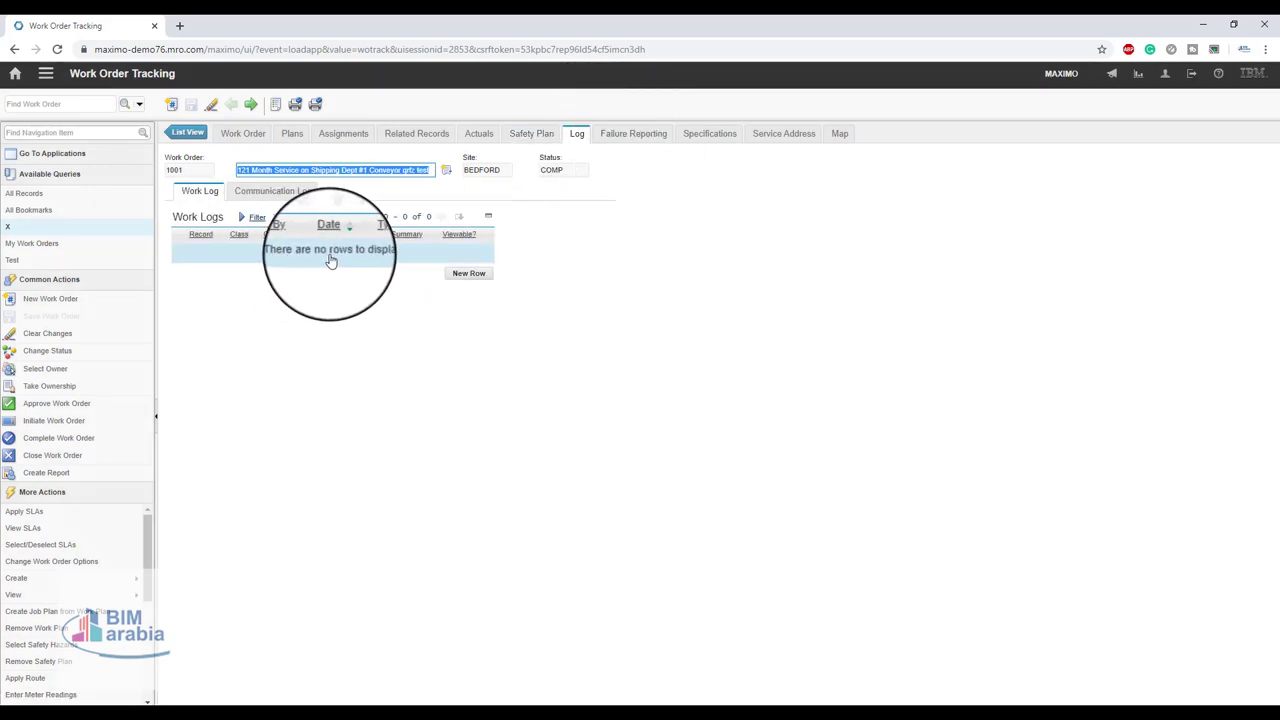
Step: View 1001's specifications and map, dismiss the map configuration error, and return to the list
{"action": "left_click", "coordinate": [726, 145]}
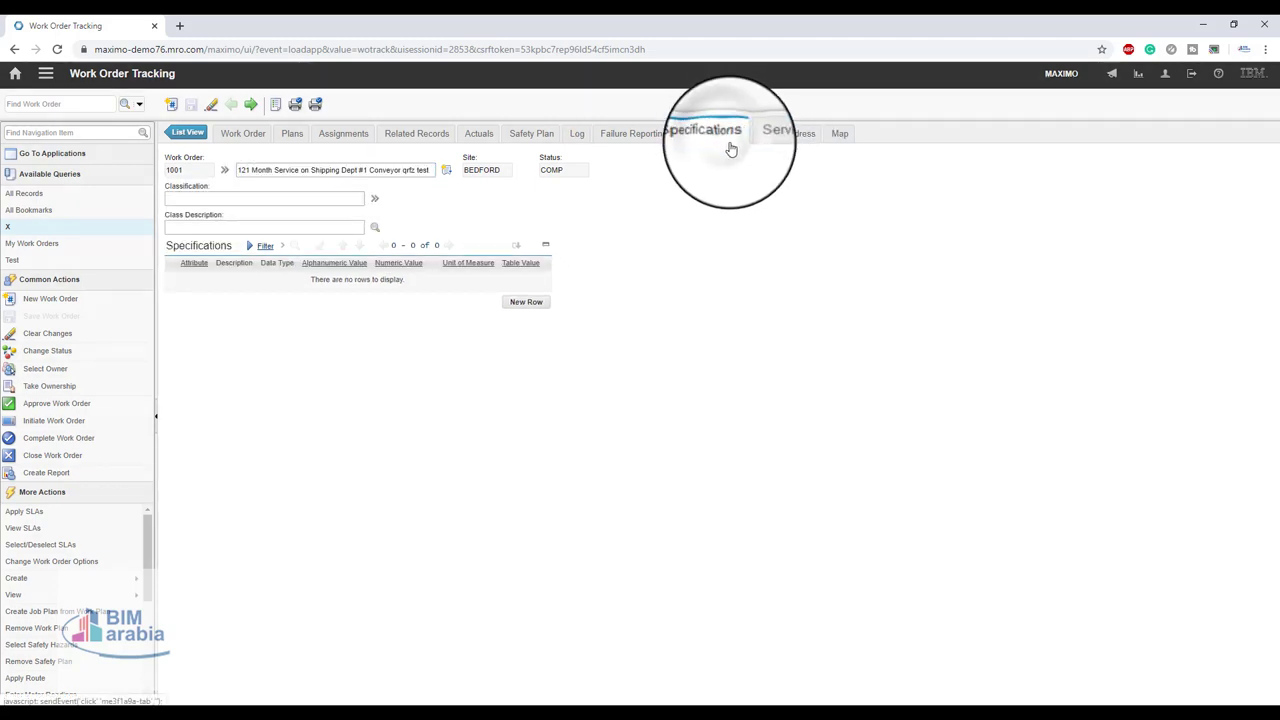
{"action": "left_click", "coordinate": [840, 136]}
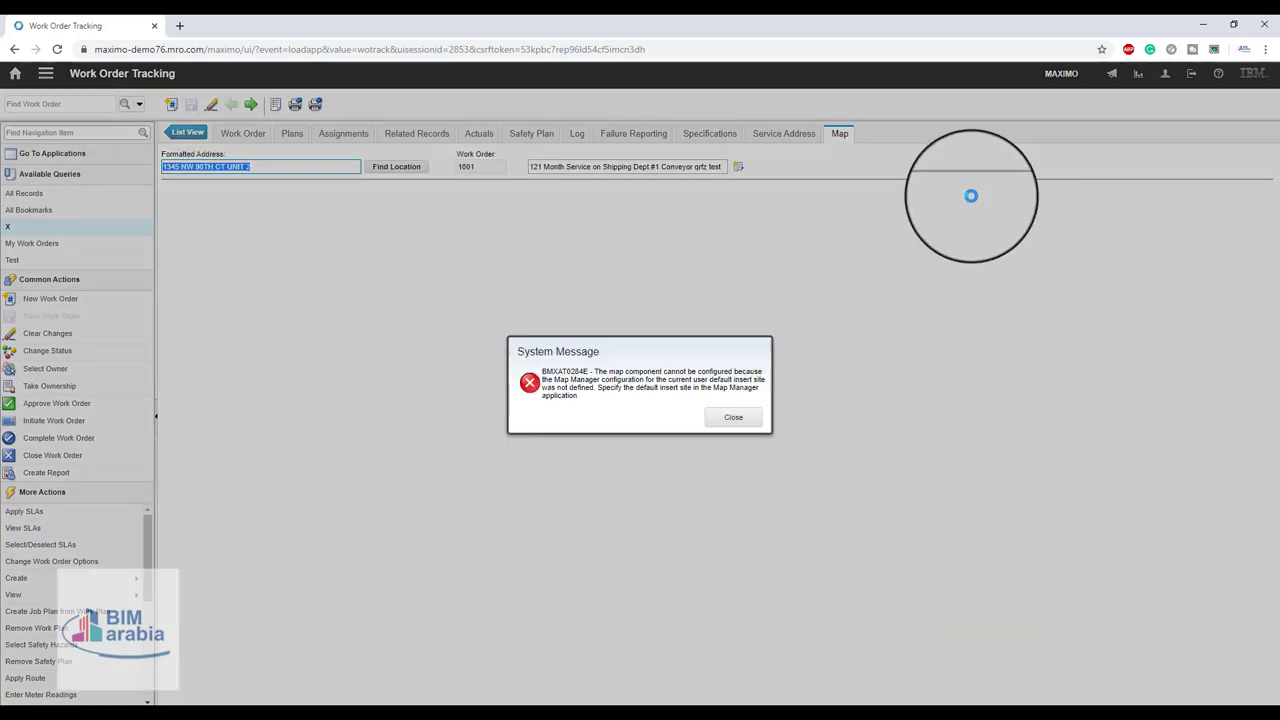
{"action": "left_click", "coordinate": [727, 420]}
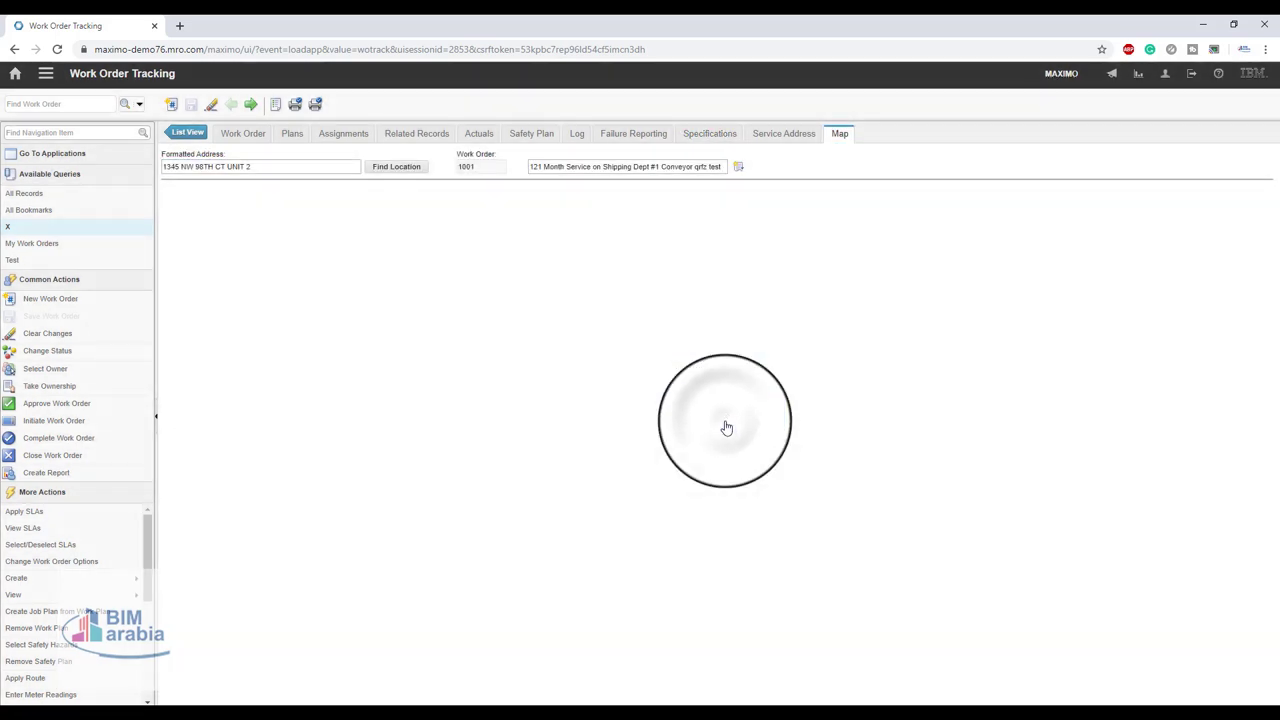
{"action": "left_click", "coordinate": [187, 133]}
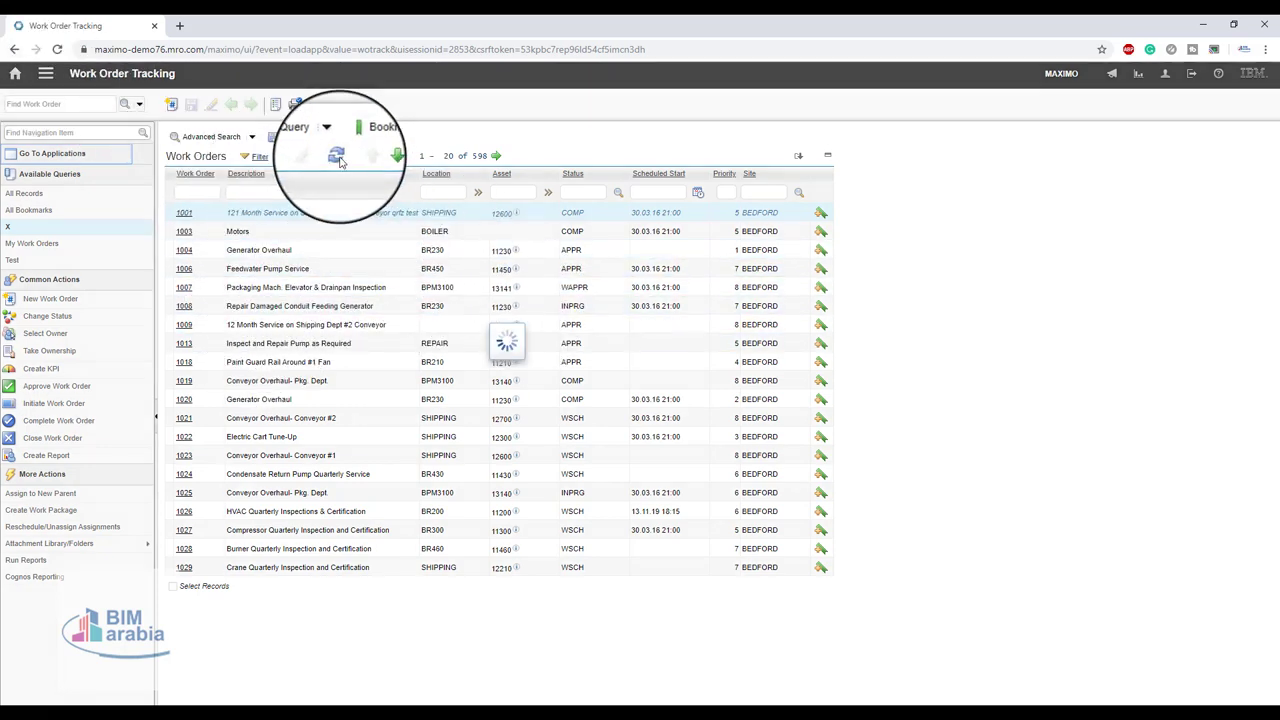
Step: Preview asset details from the work order list, such as centrifugal circulation fan 11210
{"action": "mouse_move", "coordinate": [515, 306]}
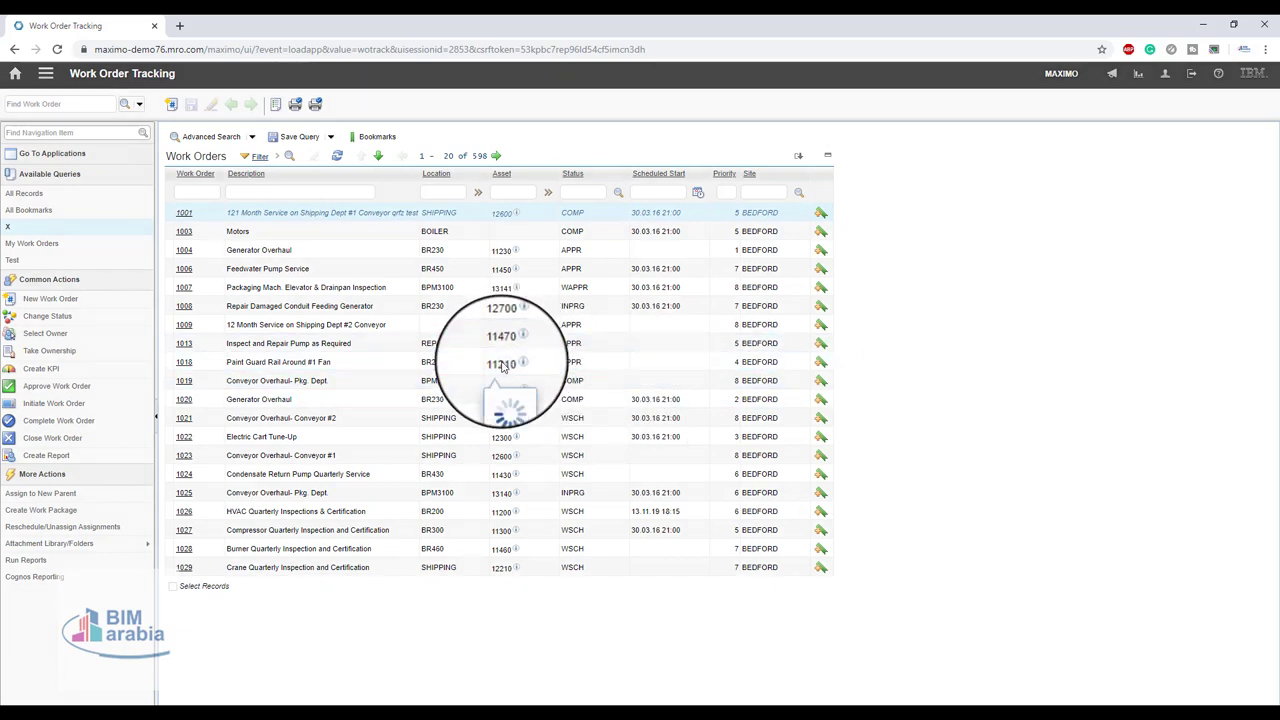
{"action": "mouse_move", "coordinate": [503, 367]}
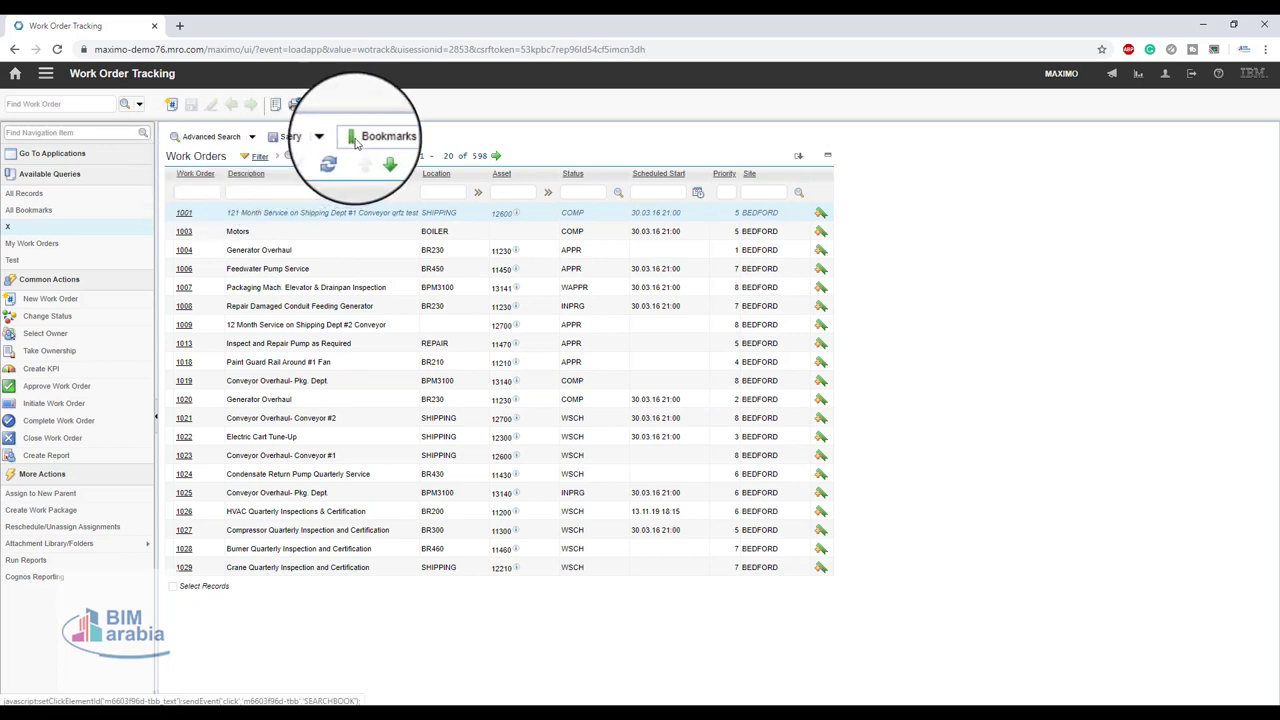
Step: Cancel the work order list download and create new work order 1701
{"action": "left_click", "coordinate": [804, 160]}
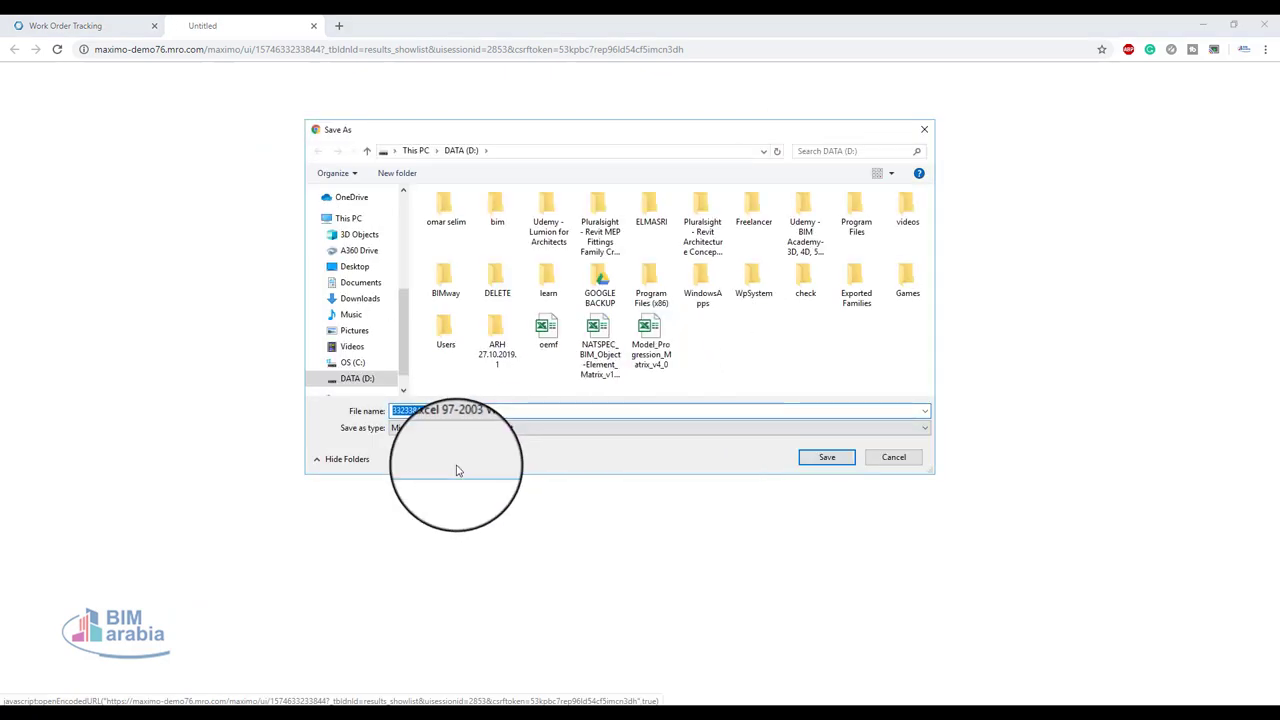
{"action": "left_click", "coordinate": [888, 461]}
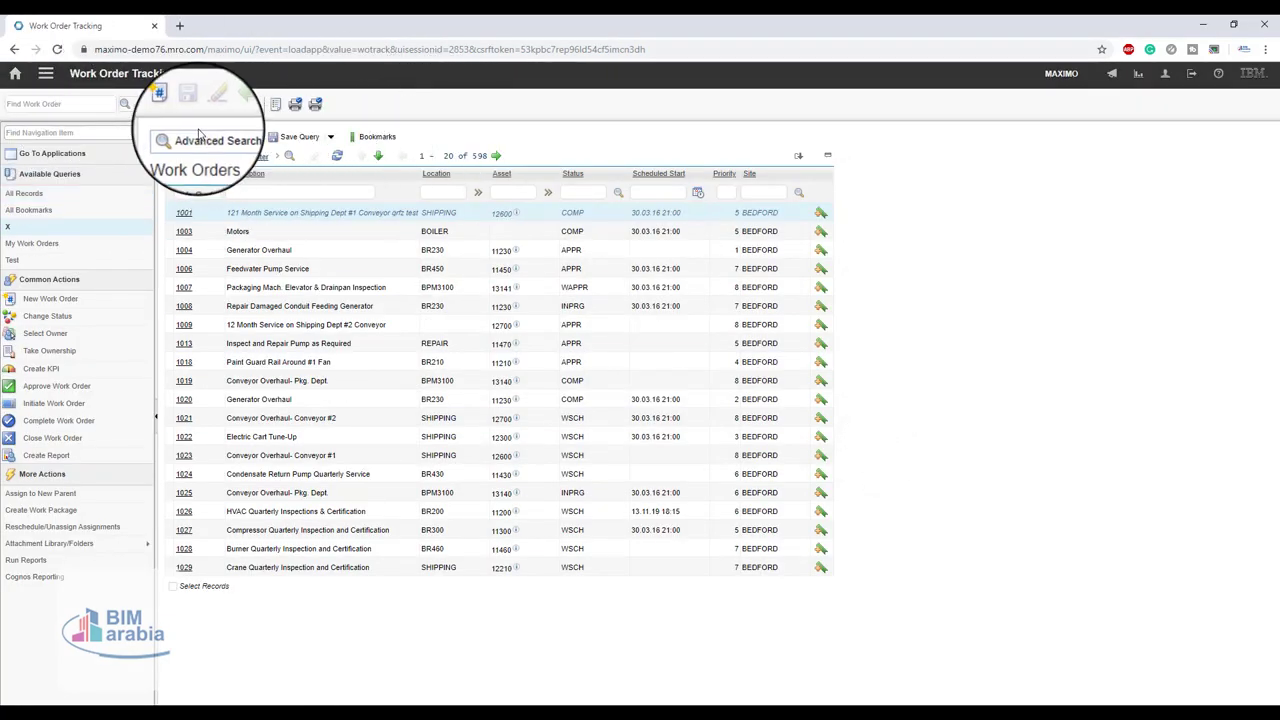
{"action": "left_click", "coordinate": [172, 106]}
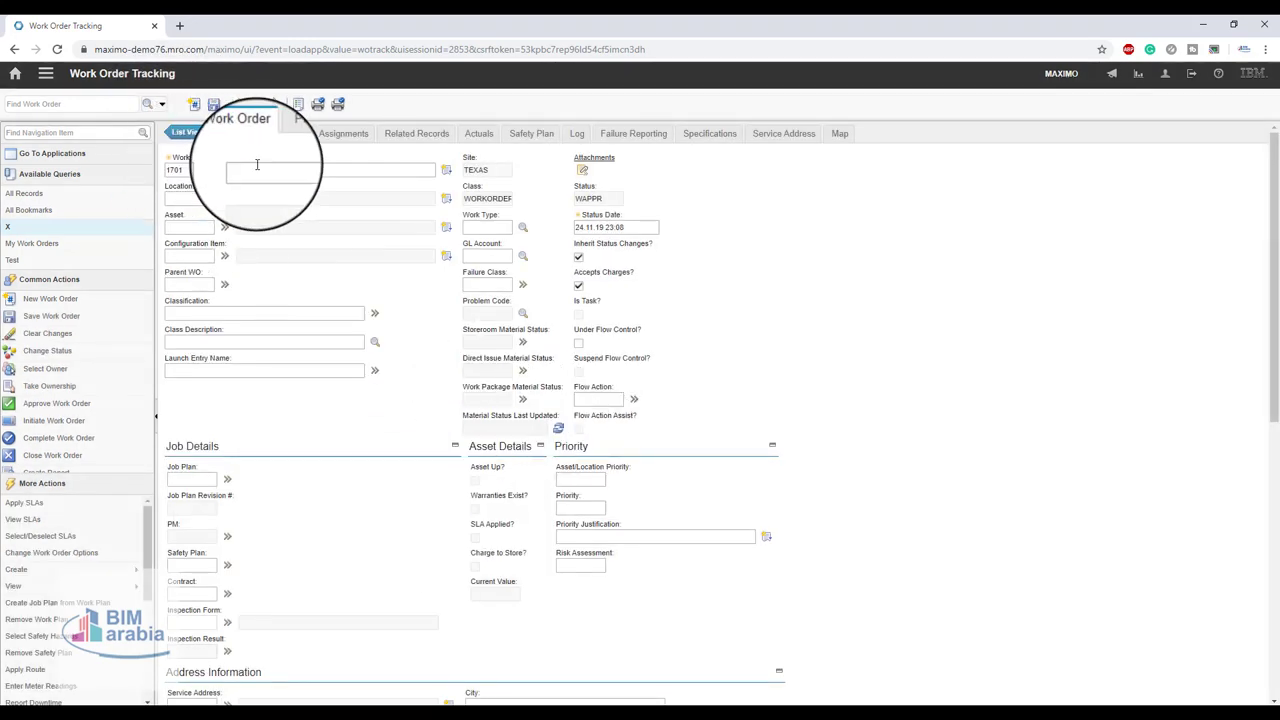
Step: Close the long description unchanged and set work order 1701's location to LOWVOL
{"action": "left_click", "coordinate": [260, 170]}
{"action": "left_click", "coordinate": [447, 172]}
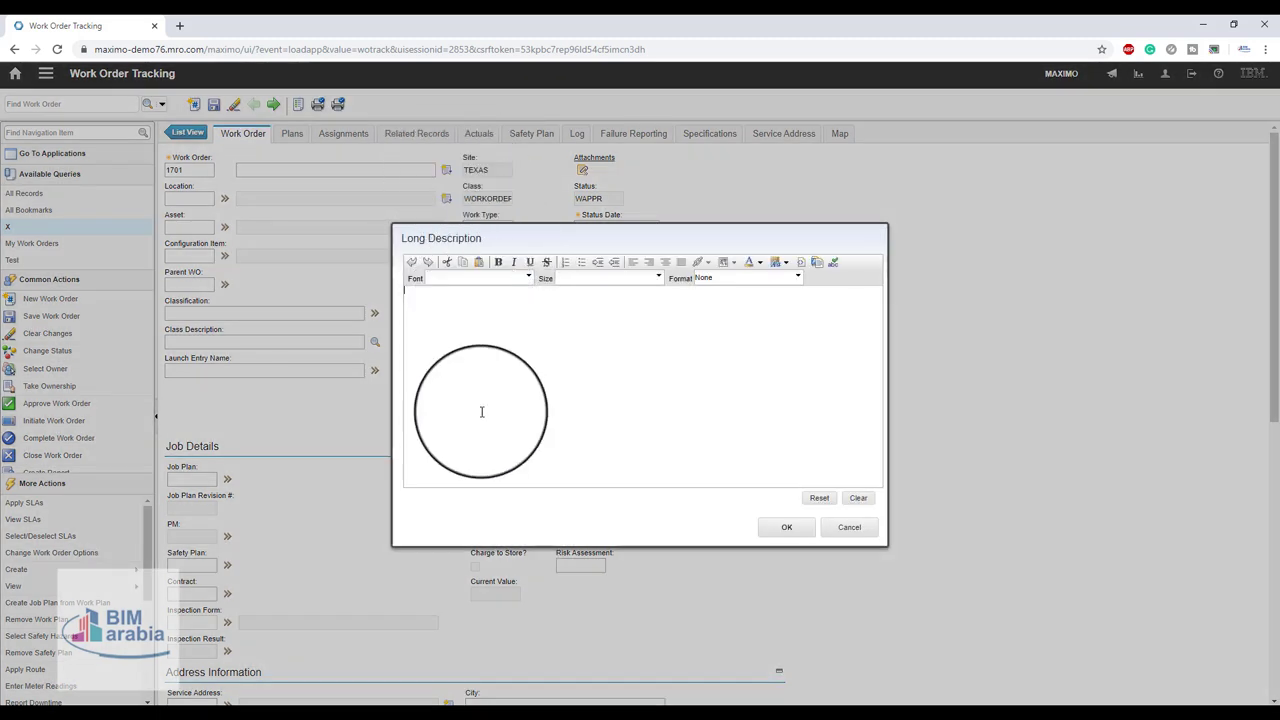
{"action": "left_click", "coordinate": [849, 527]}
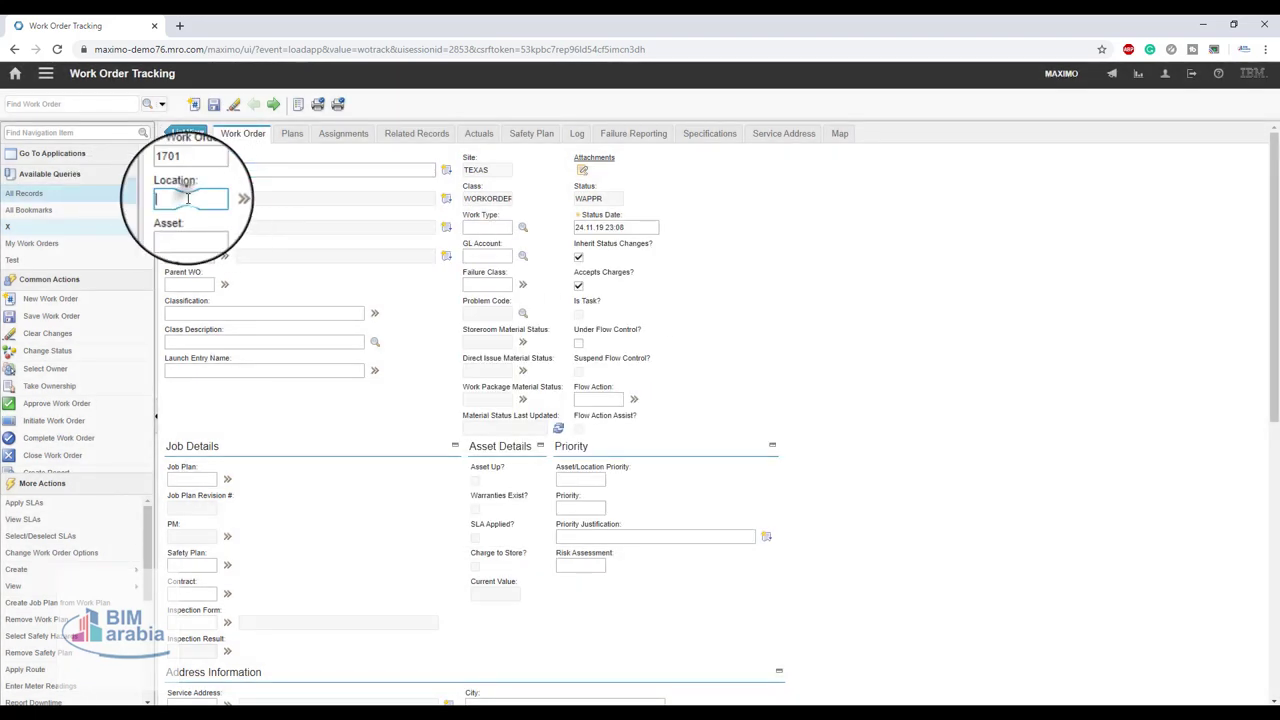
{"action": "left_click", "coordinate": [225, 198]}
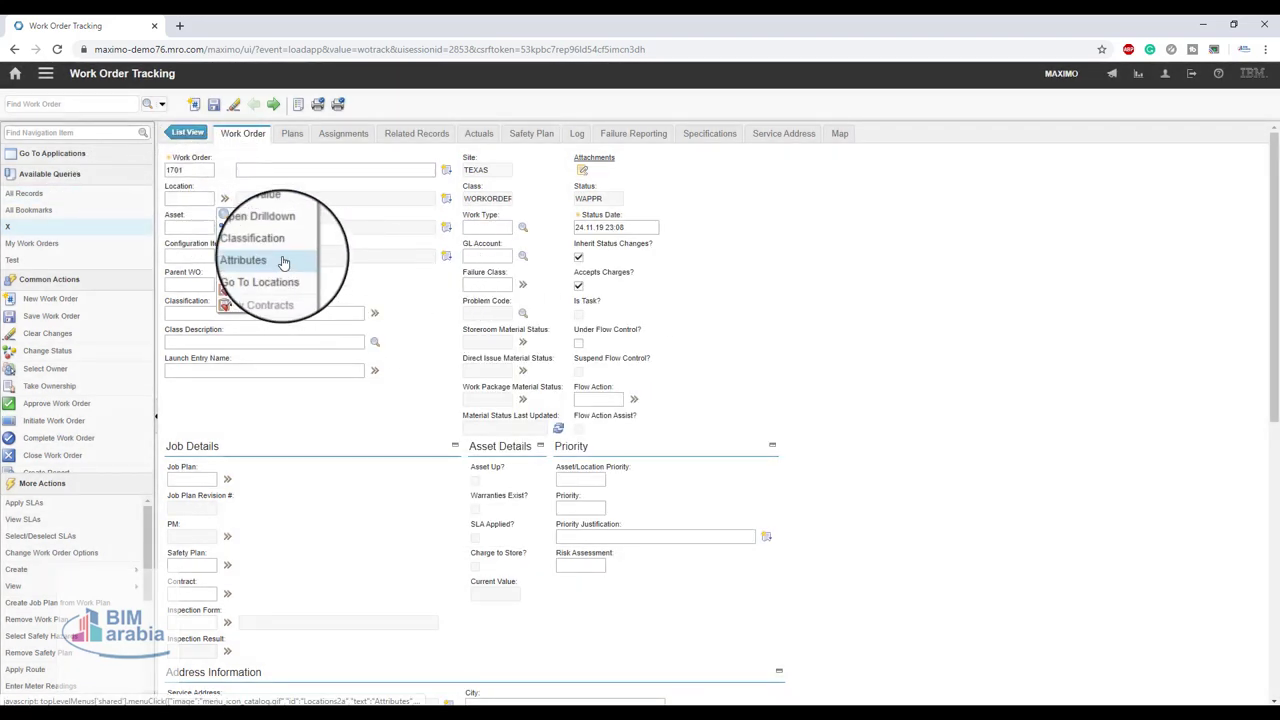
{"action": "left_click", "coordinate": [268, 217]}
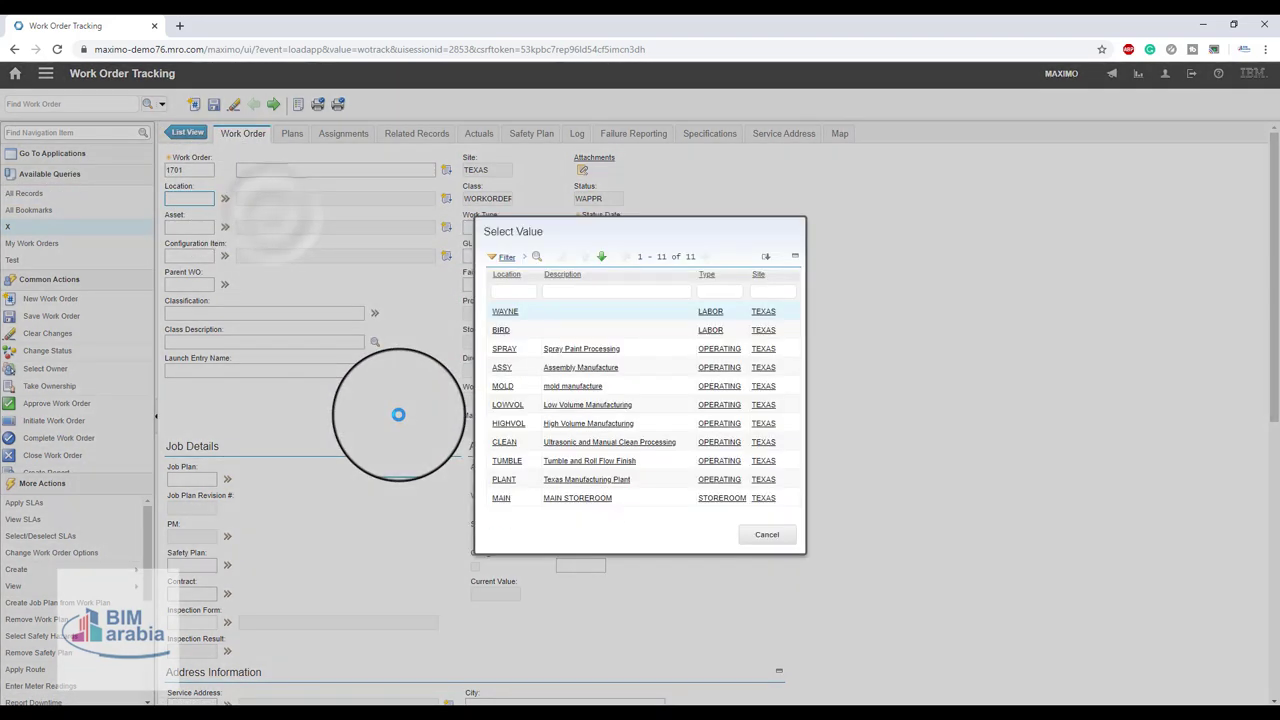
{"action": "left_click", "coordinate": [501, 404]}
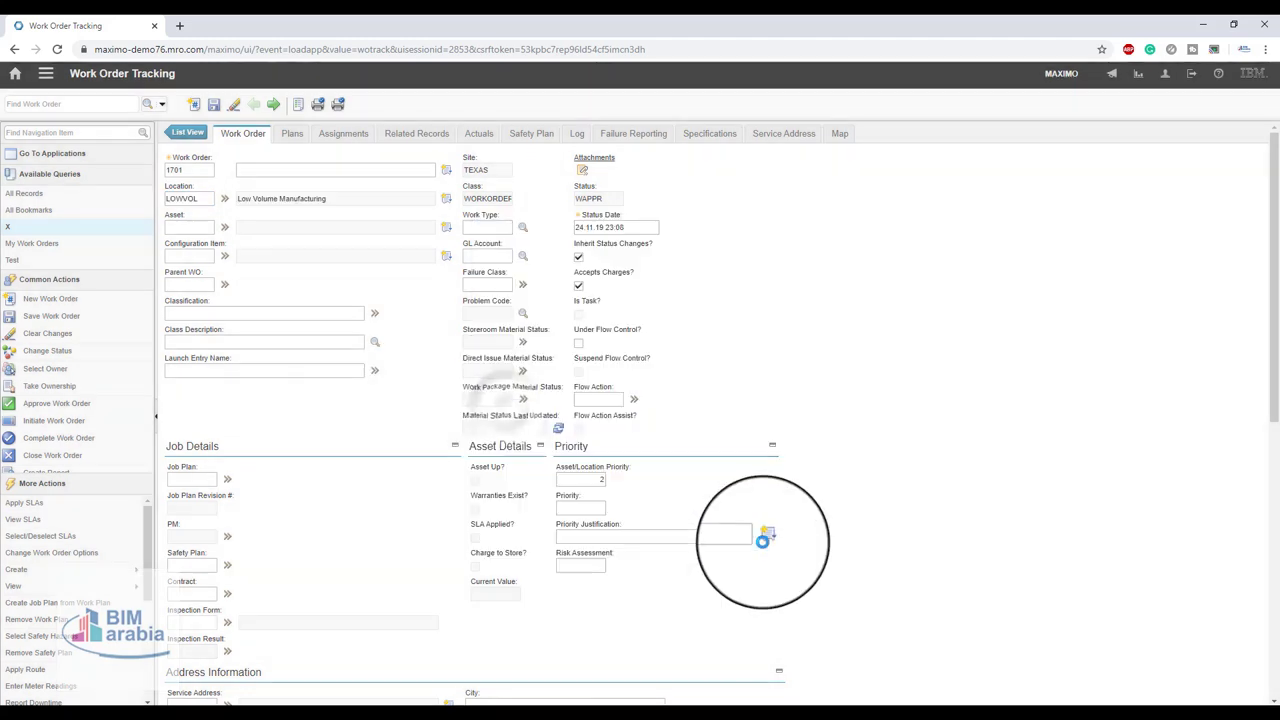
Step: Assign asset T-L12500 and accept updating the location to TUMBLE
{"action": "left_click", "coordinate": [190, 227]}
{"action": "left_click", "coordinate": [224, 227]}
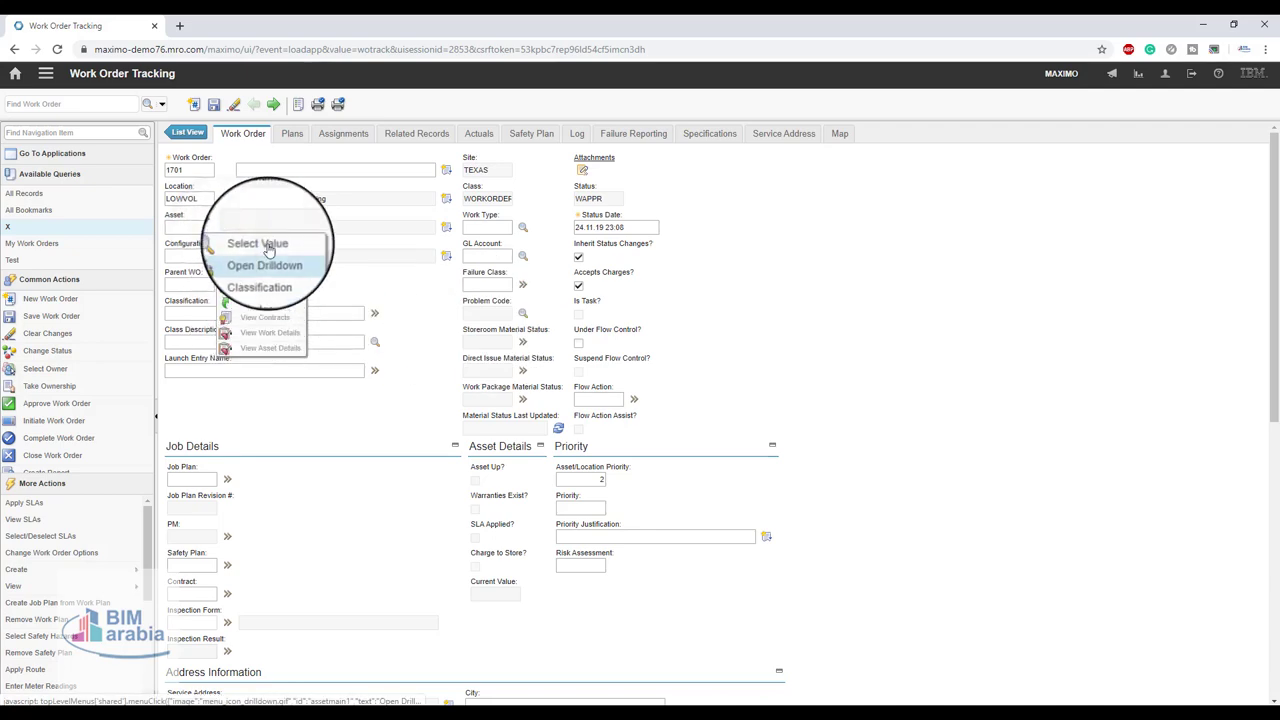
{"action": "left_click", "coordinate": [323, 240]}
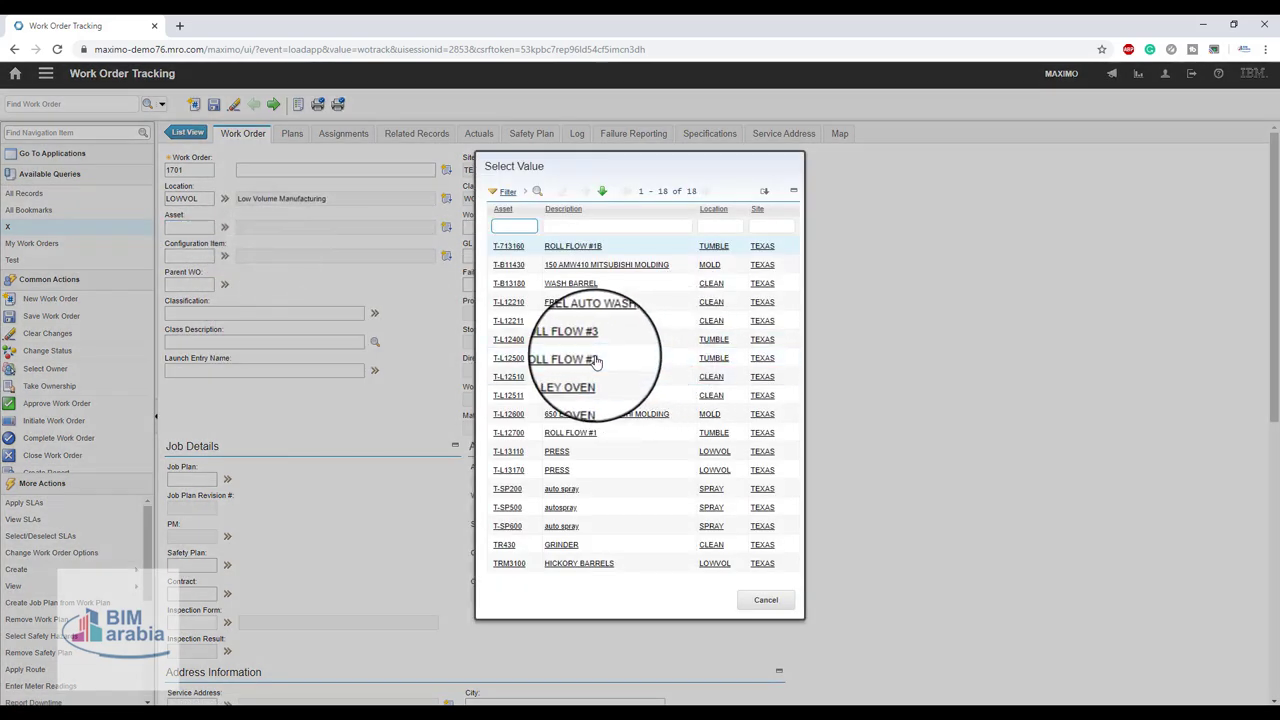
{"action": "left_click", "coordinate": [595, 340]}
{"action": "left_click", "coordinate": [605, 417]}
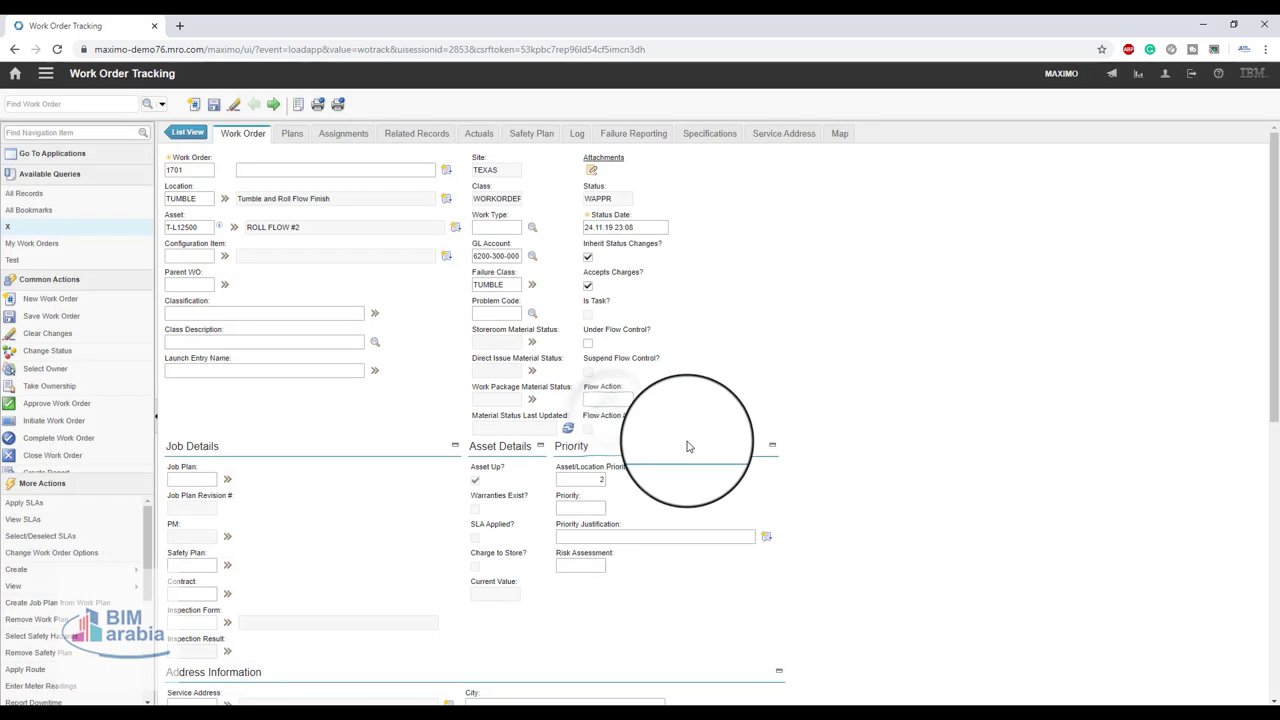
{"action": "double_click", "coordinate": [189, 227]}
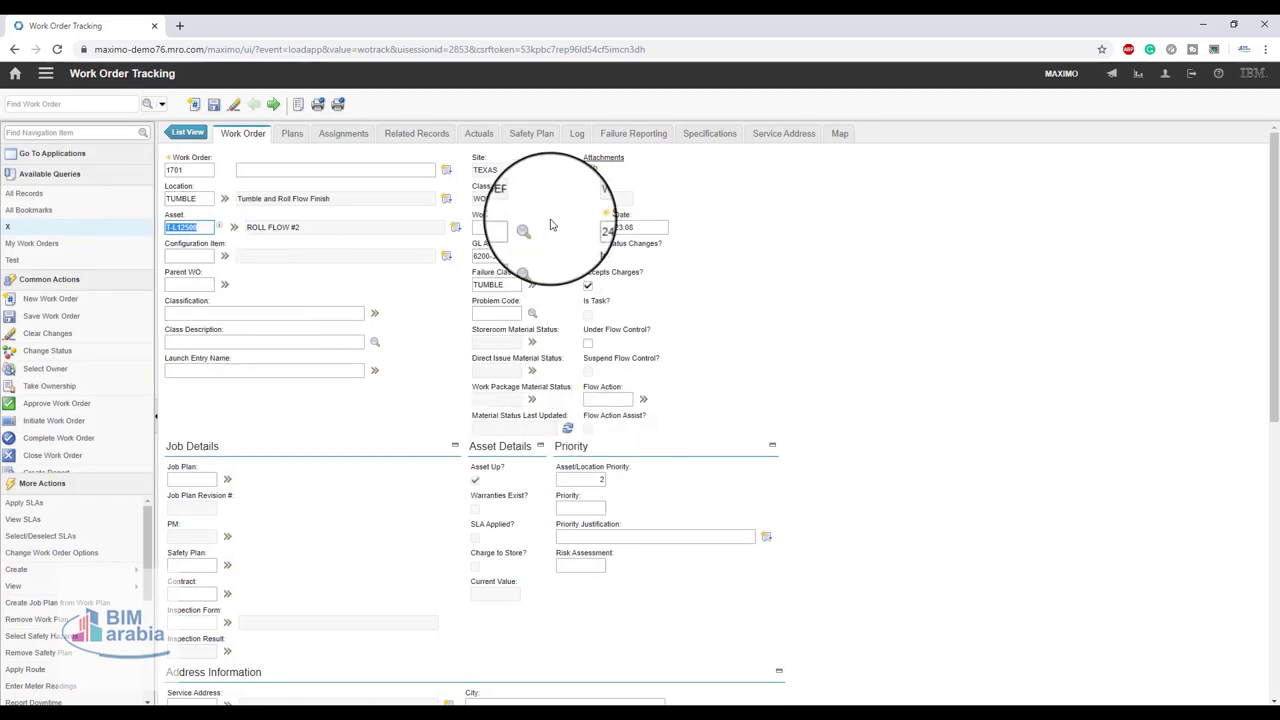
Step: Start adding a new file attachment to work order 1701, then cancel before choosing a file
{"action": "left_click", "coordinate": [592, 173]}
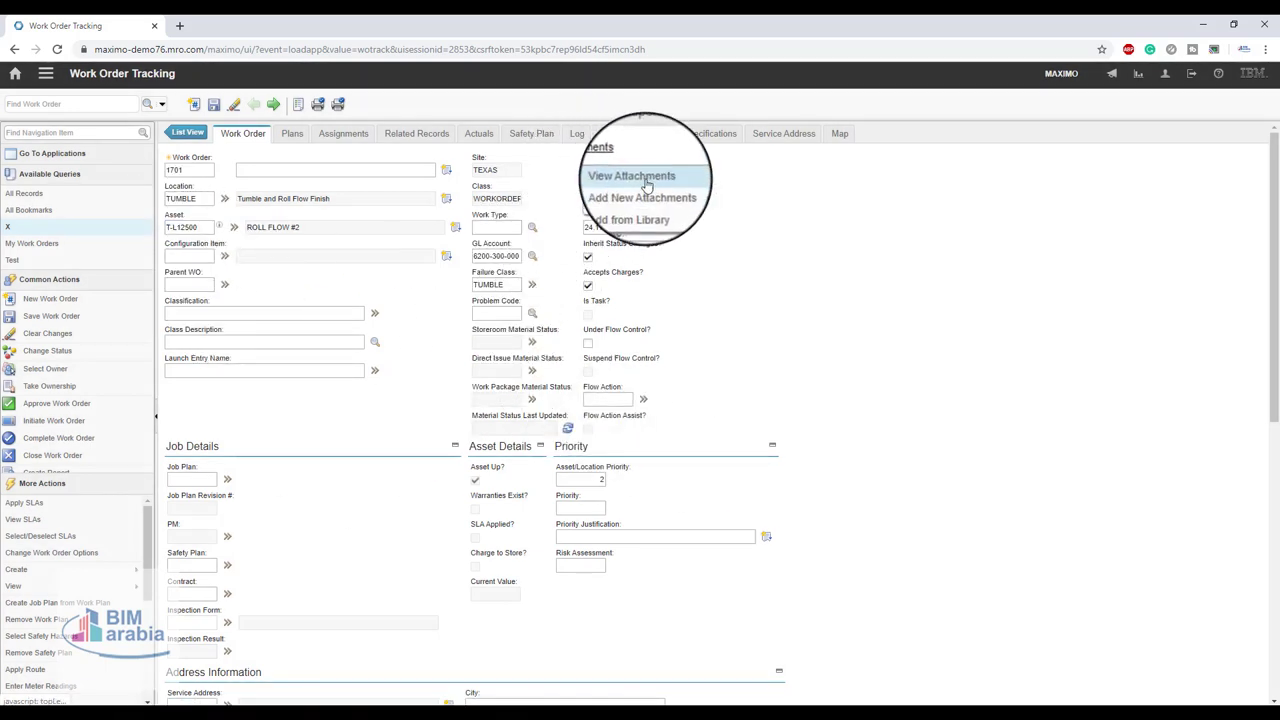
{"action": "mouse_move", "coordinate": [660, 186]}
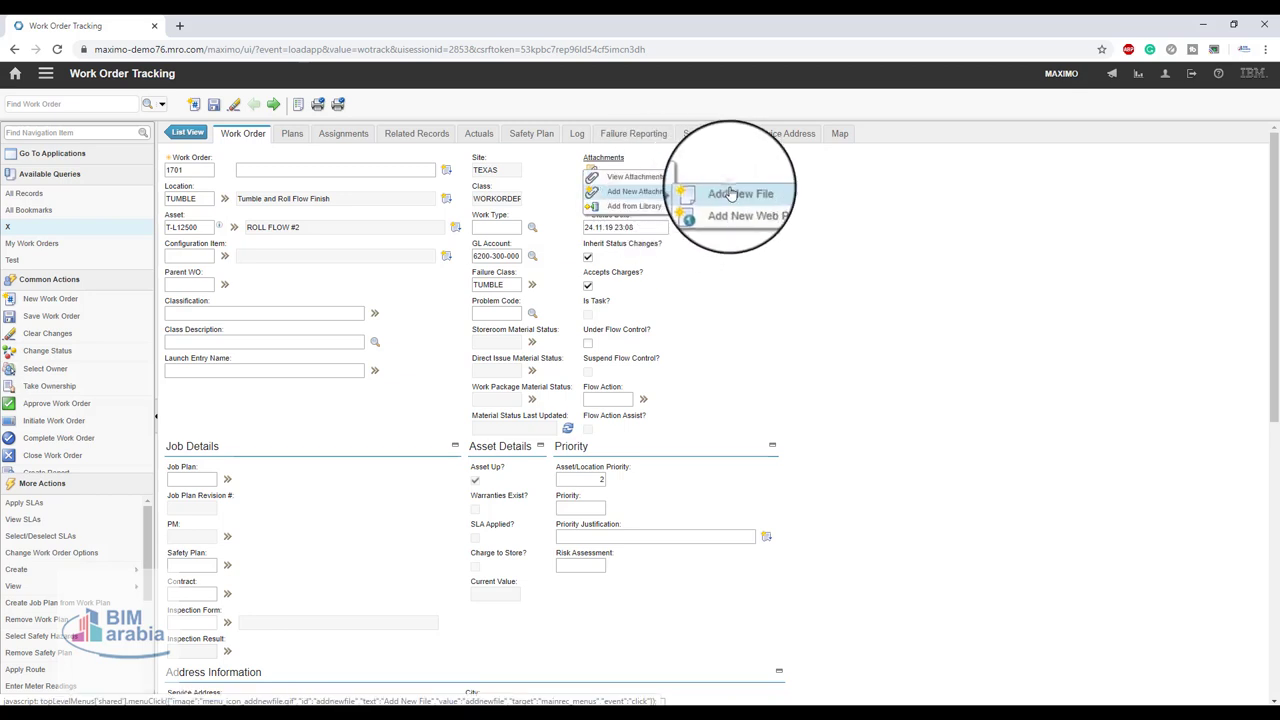
{"action": "left_click", "coordinate": [742, 191]}
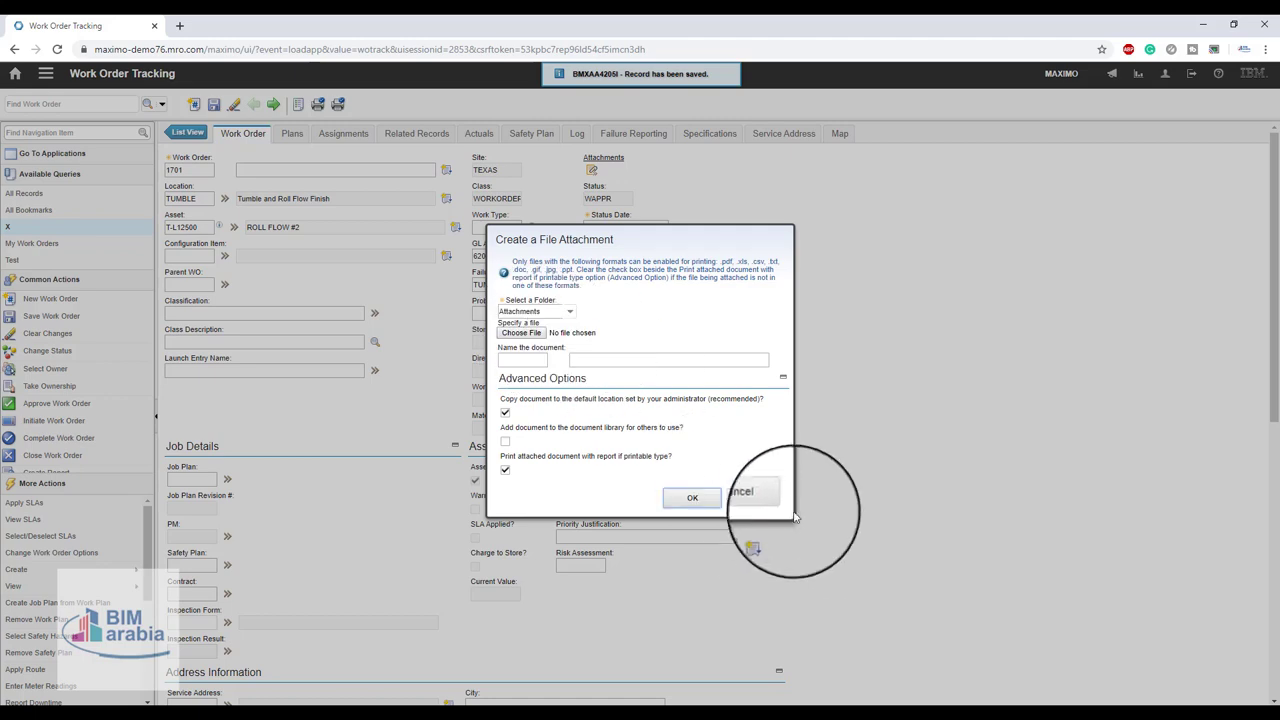
{"action": "left_click", "coordinate": [757, 498]}
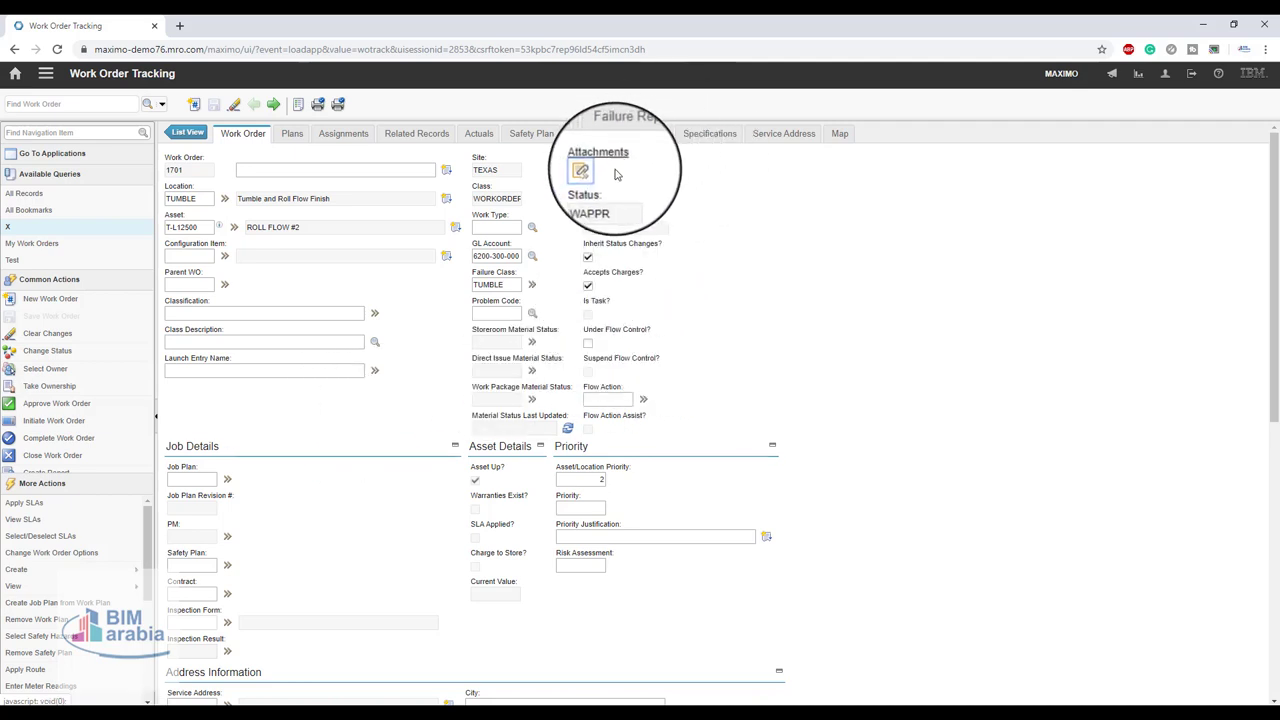
{"action": "left_click", "coordinate": [840, 135]}
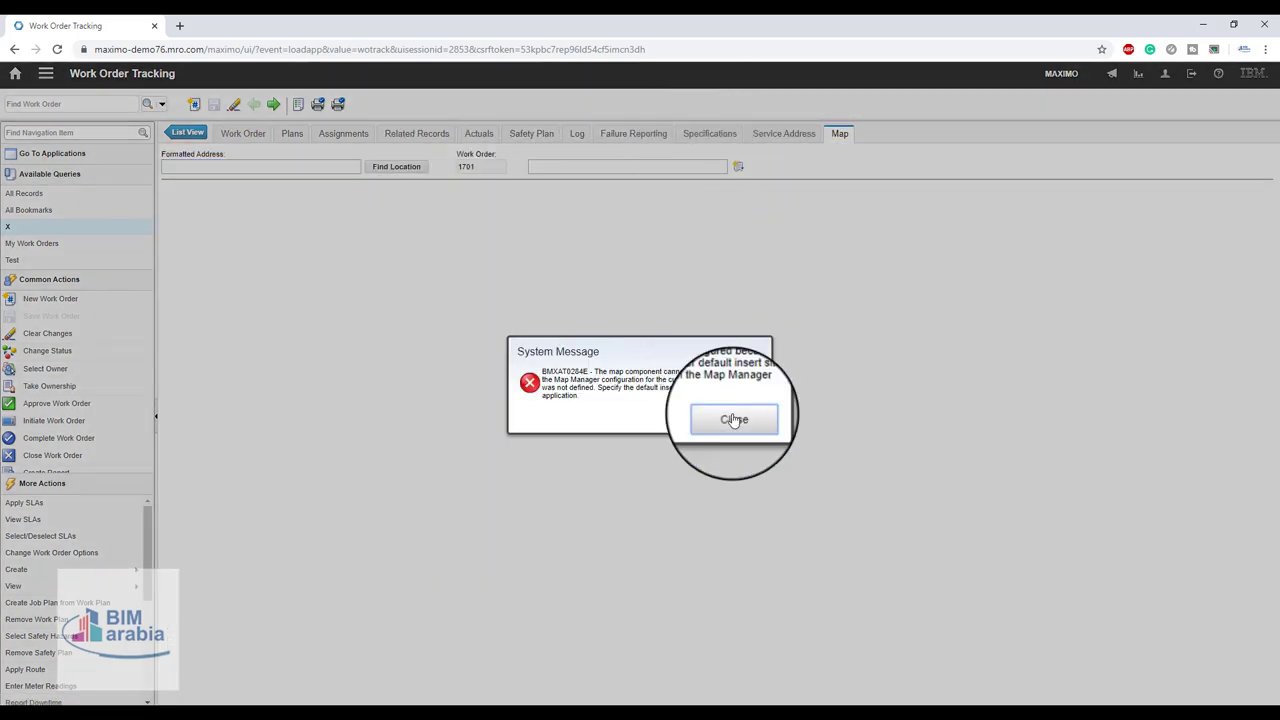
{"action": "left_click", "coordinate": [732, 417]}
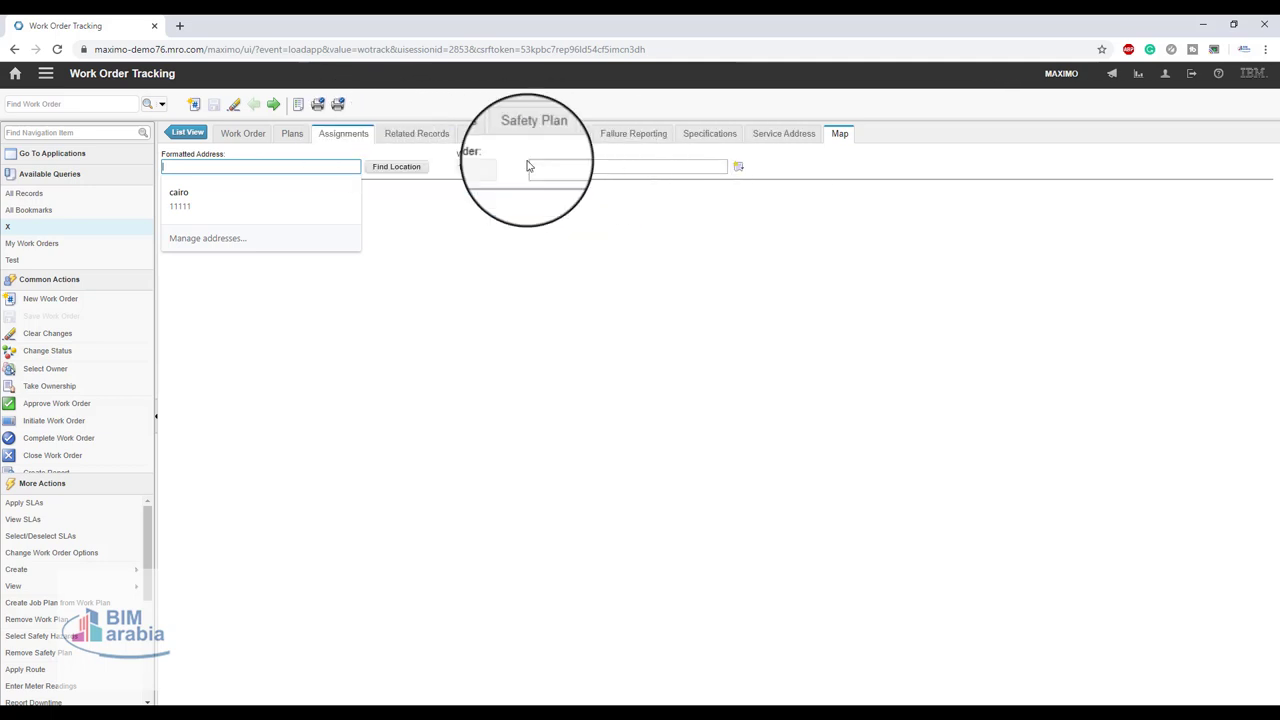
{"action": "left_click", "coordinate": [230, 145]}
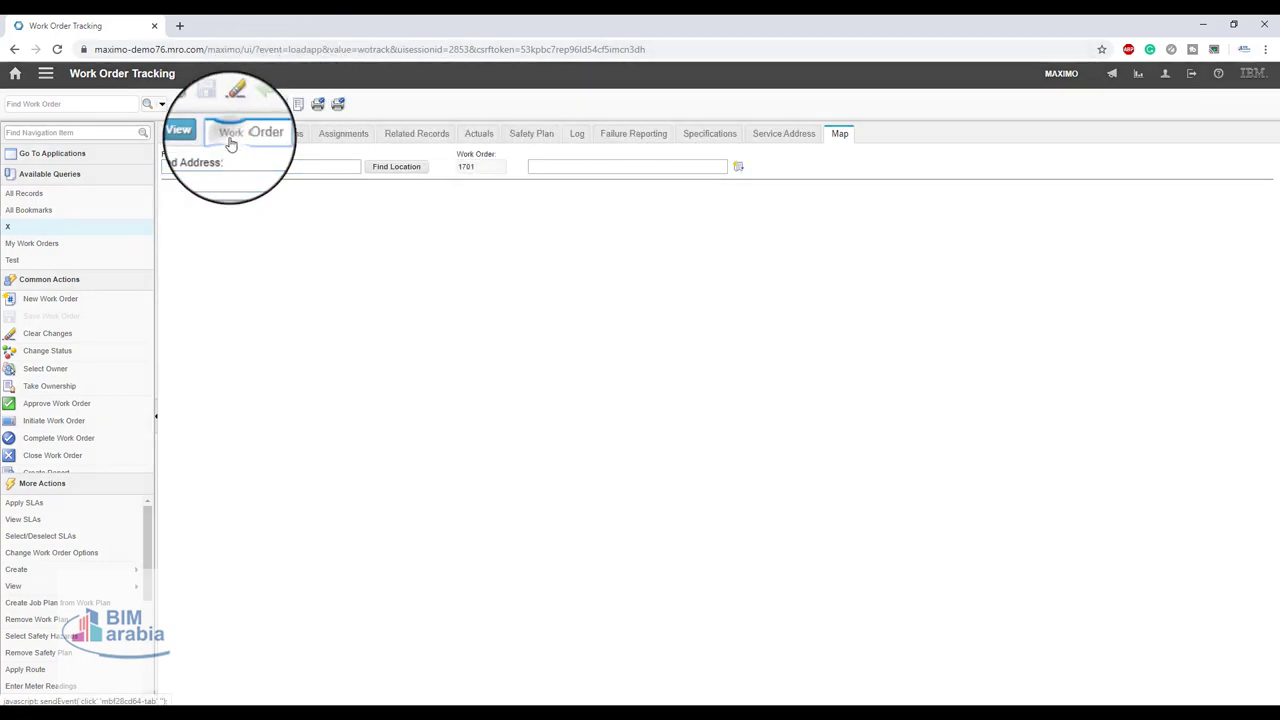